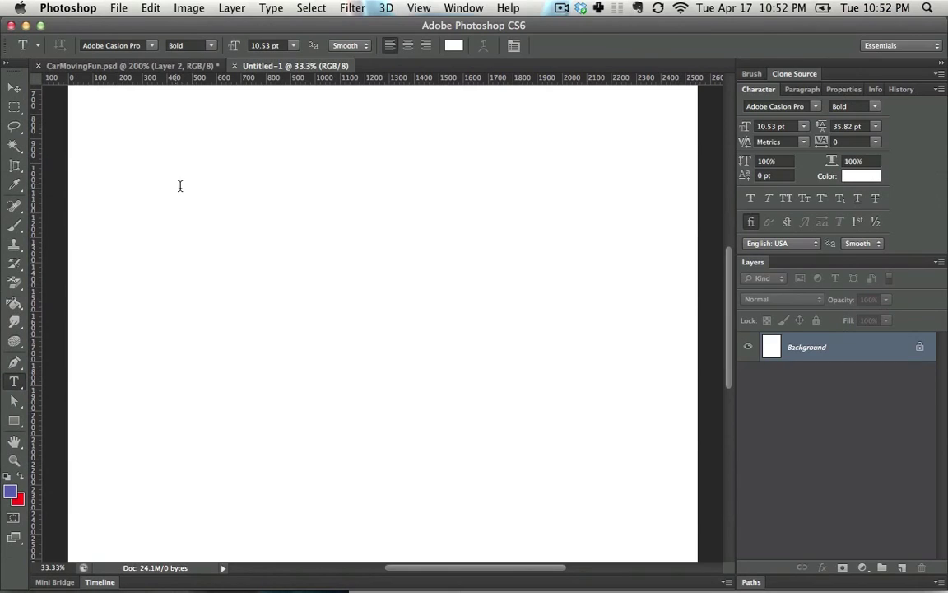
Create a point text line reading "Type whatever you want" in red (ff0000) in the upper part of the canvas.
{"action": "left_click", "coordinate": [180, 186]}
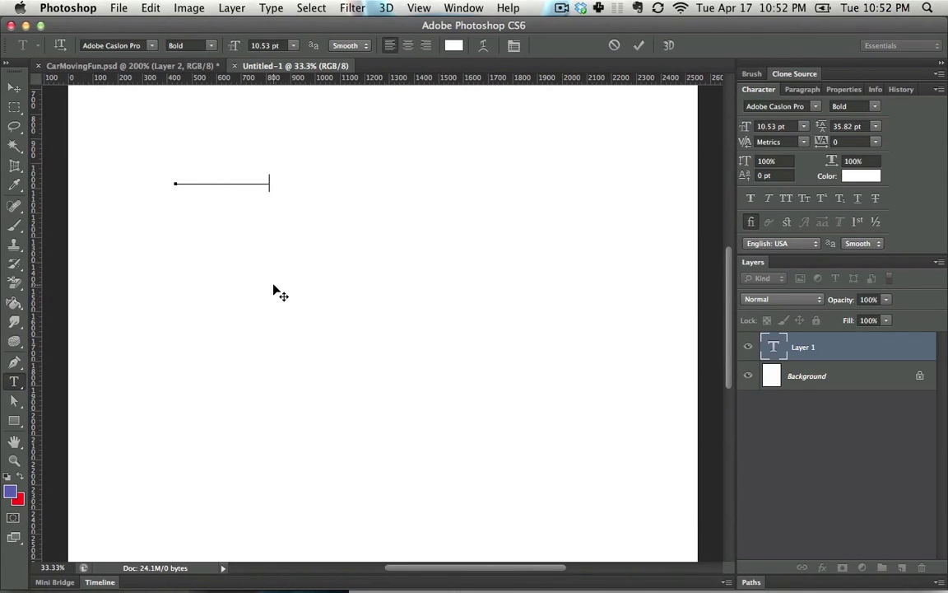
{"action": "key", "text": "super+a"}
{"action": "left_click", "coordinate": [454, 46]}
{"action": "left_click_drag", "start_coordinate": [483, 299], "coordinate": [588, 281]}
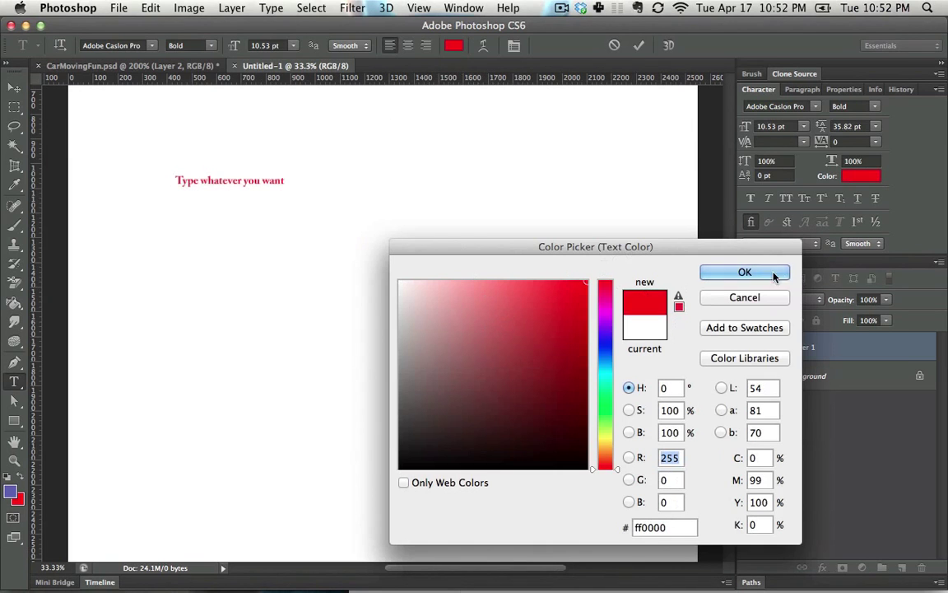
{"action": "left_click", "coordinate": [721, 274]}
{"action": "left_click", "coordinate": [237, 180]}
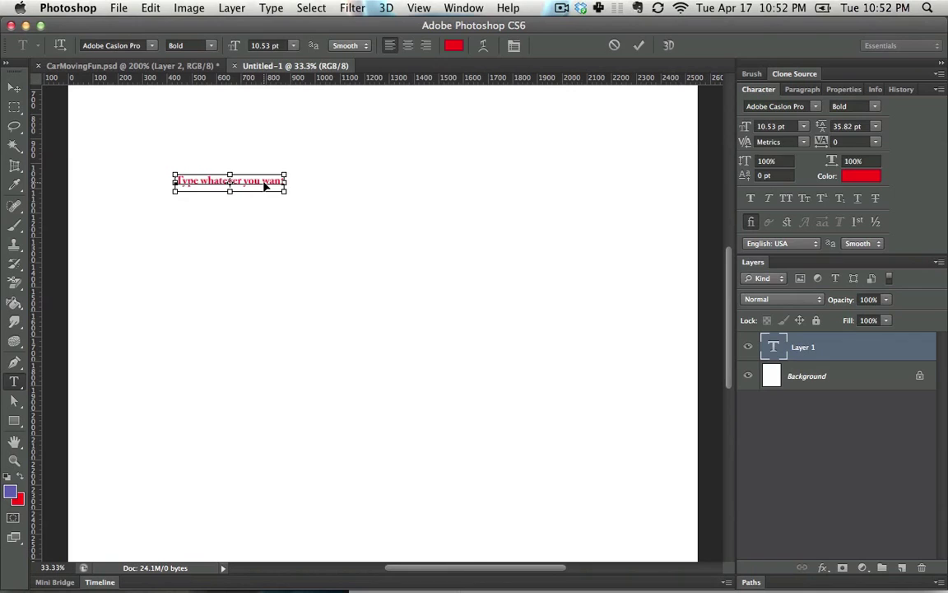
{"action": "key", "text": "super+Return"}
Enlarge the text line with Free Transform to about 23.63 pt.
{"action": "key", "text": "super+t"}
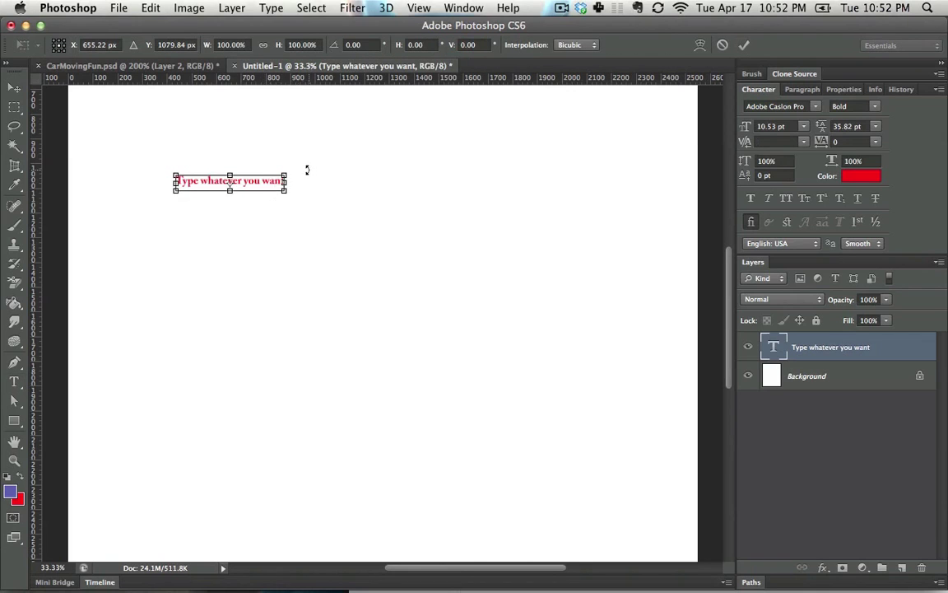
{"action": "left_click_drag", "start_coordinate": [285, 172], "coordinate": [417, 125]}
{"action": "key", "text": "Return"}
Set only the word "whatever" in the text line to the Italic font style.
{"action": "key", "text": "t"}
{"action": "left_click", "coordinate": [336, 168]}
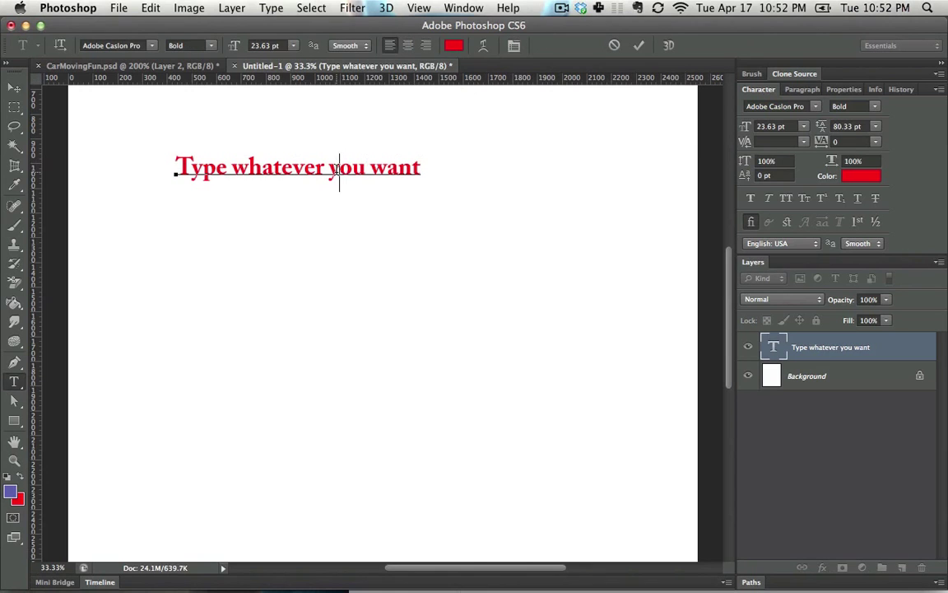
{"action": "key", "text": "super+a"}
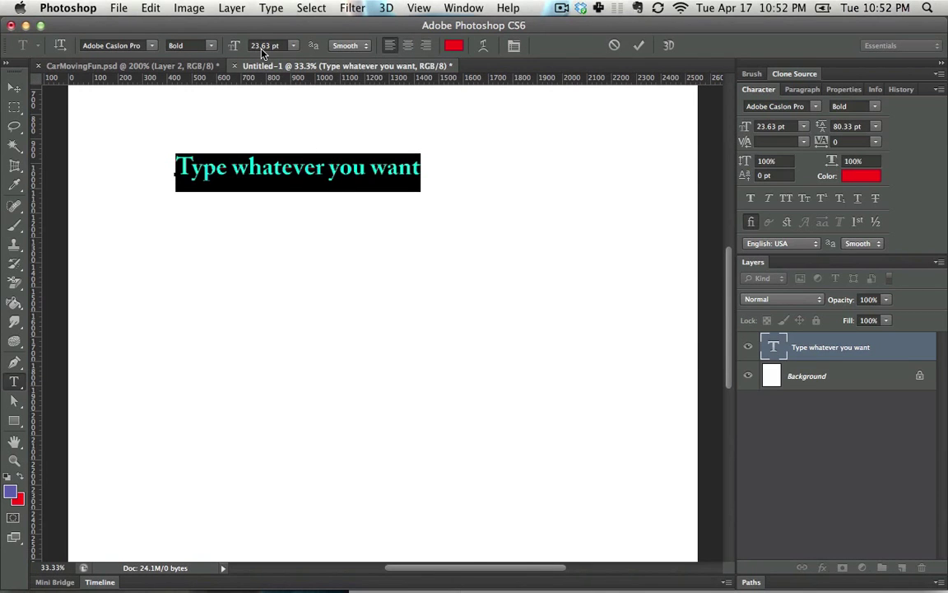
{"action": "left_click", "coordinate": [292, 167]}
{"action": "double_click", "coordinate": [293, 167]}
{"action": "left_click", "coordinate": [210, 46]}
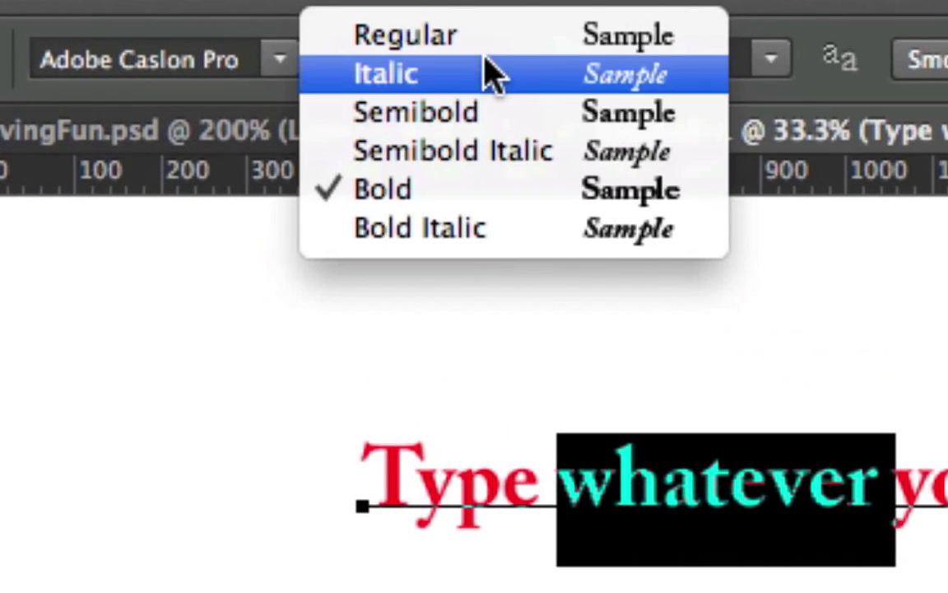
{"action": "left_click", "coordinate": [489, 73]}
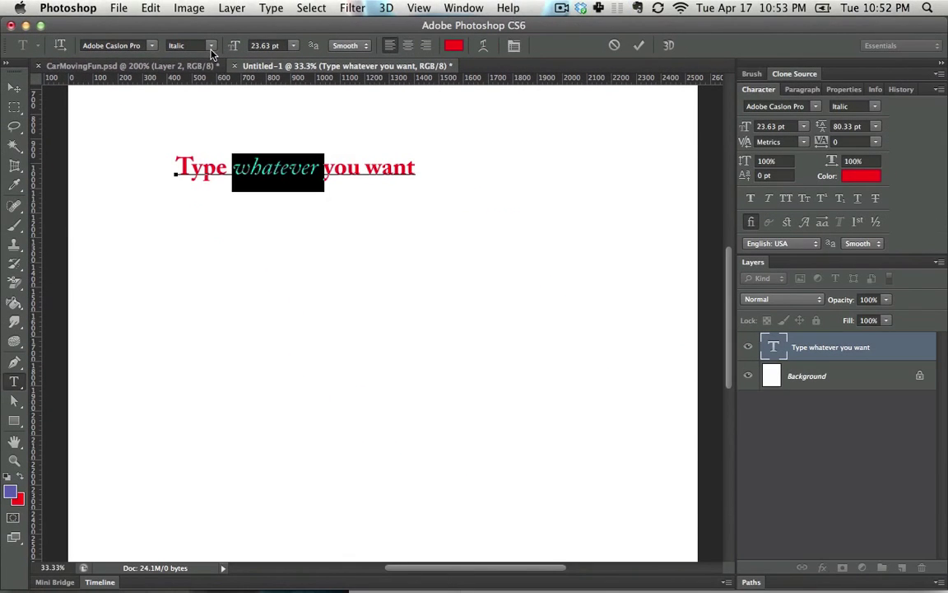
{"action": "left_click", "coordinate": [323, 161]}
{"action": "key", "text": "super+Return"}
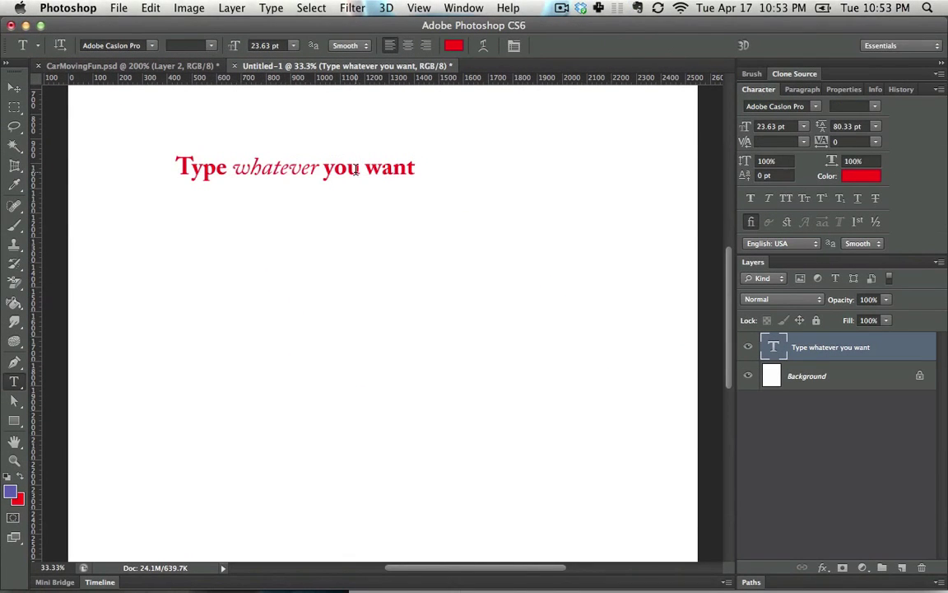
Scale the text line up with Free Transform to about 1759 px wide and 276 px high.
{"action": "key", "text": "super+t"}
{"action": "left_click_drag", "start_coordinate": [414, 190], "coordinate": [599, 301]}
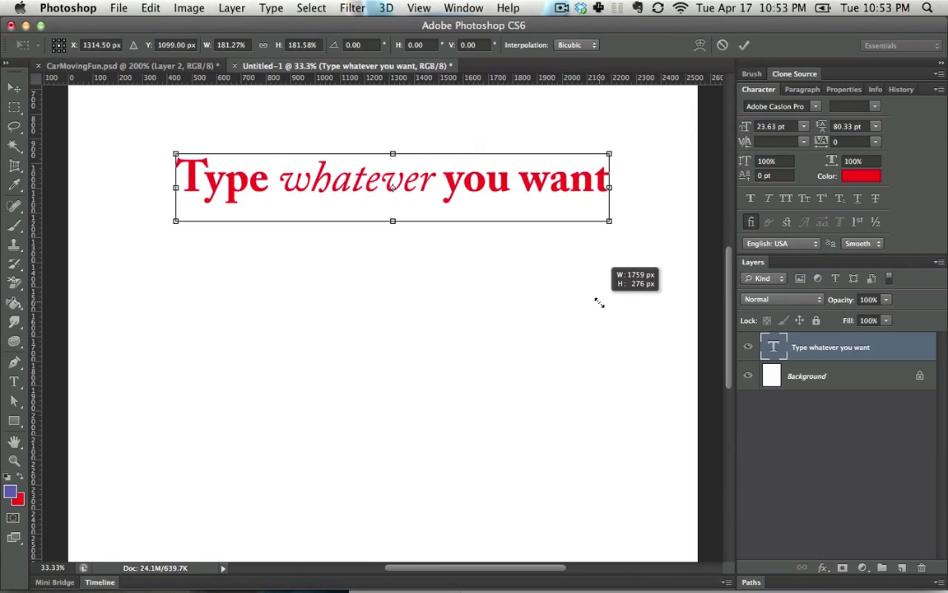
{"action": "key", "text": "Return"}
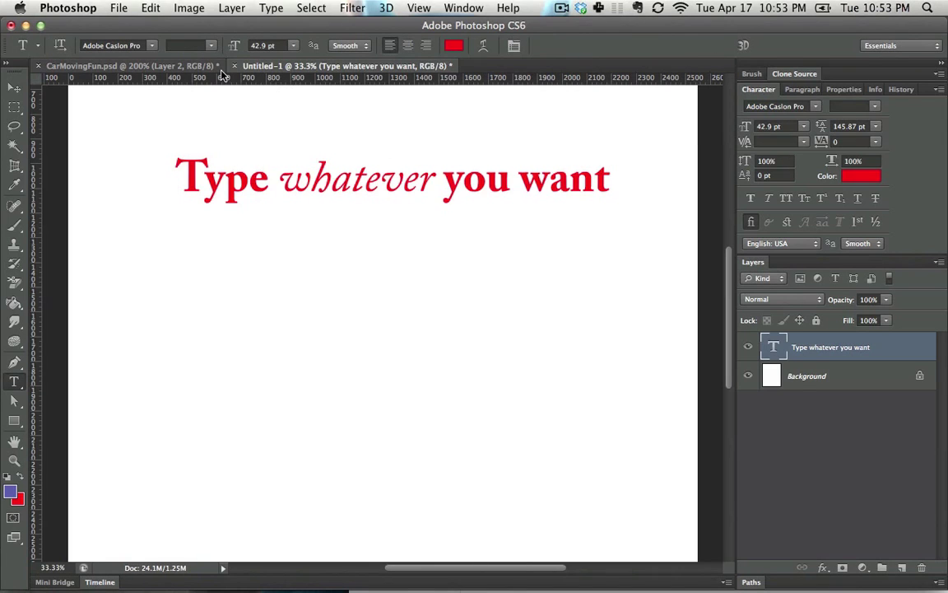
Select the whole text line and check where the Character panel can be shown or hidden.
{"action": "left_click", "coordinate": [318, 168]}
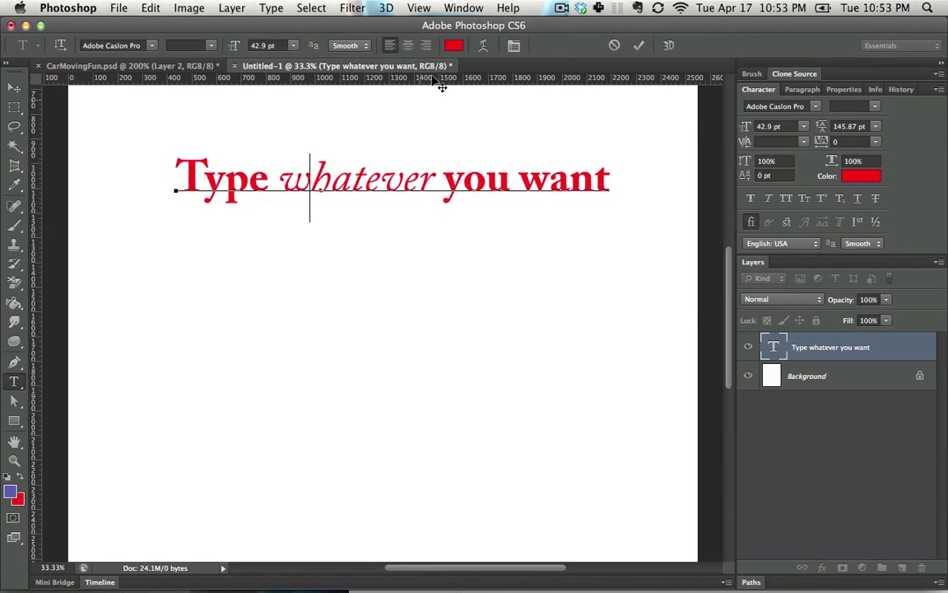
{"action": "left_click", "coordinate": [462, 8]}
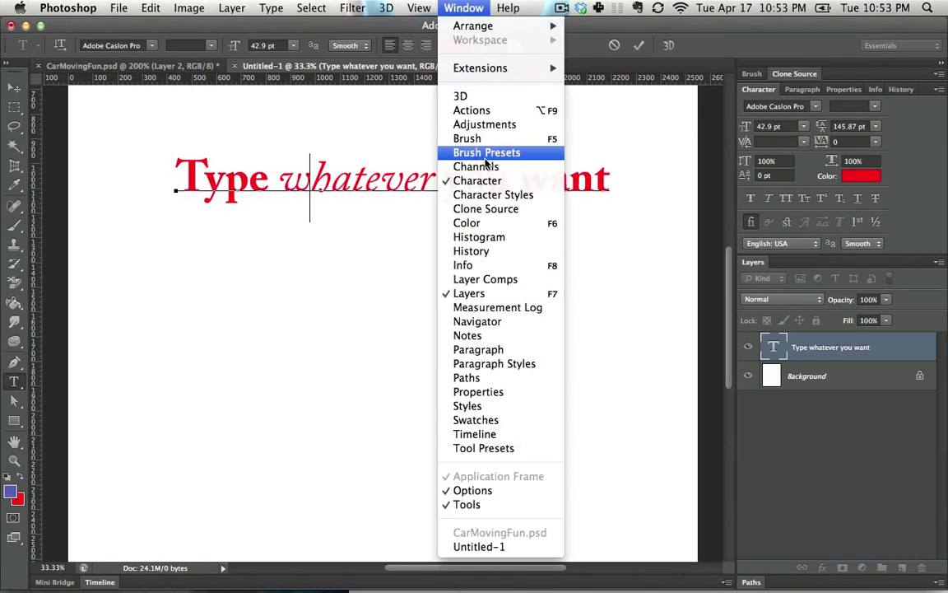
{"action": "left_click", "coordinate": [462, 6]}
{"action": "left_click", "coordinate": [381, 182]}
{"action": "triple_click", "coordinate": [379, 183]}
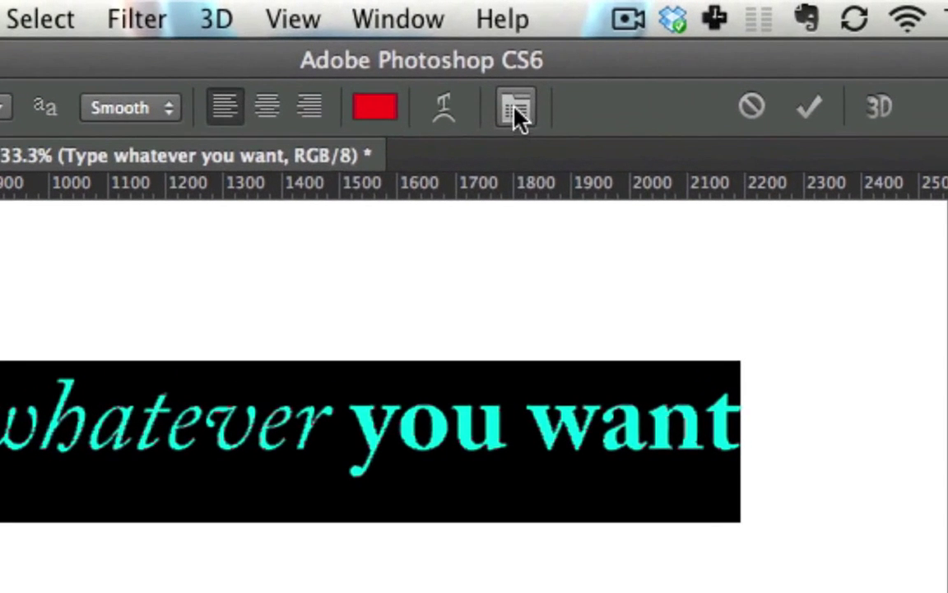
{"action": "left_click", "coordinate": [403, 18]}
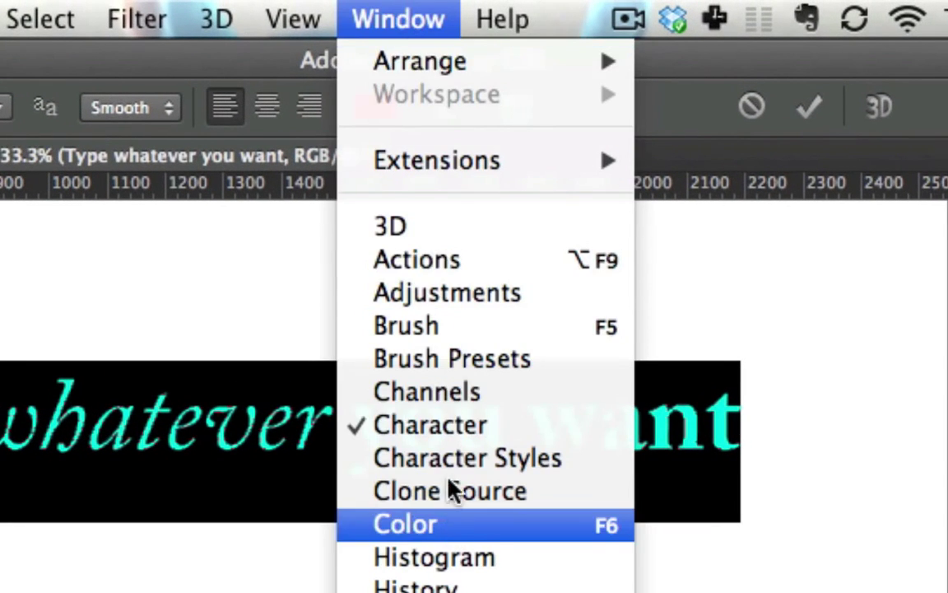
{"action": "left_click", "coordinate": [394, 11]}
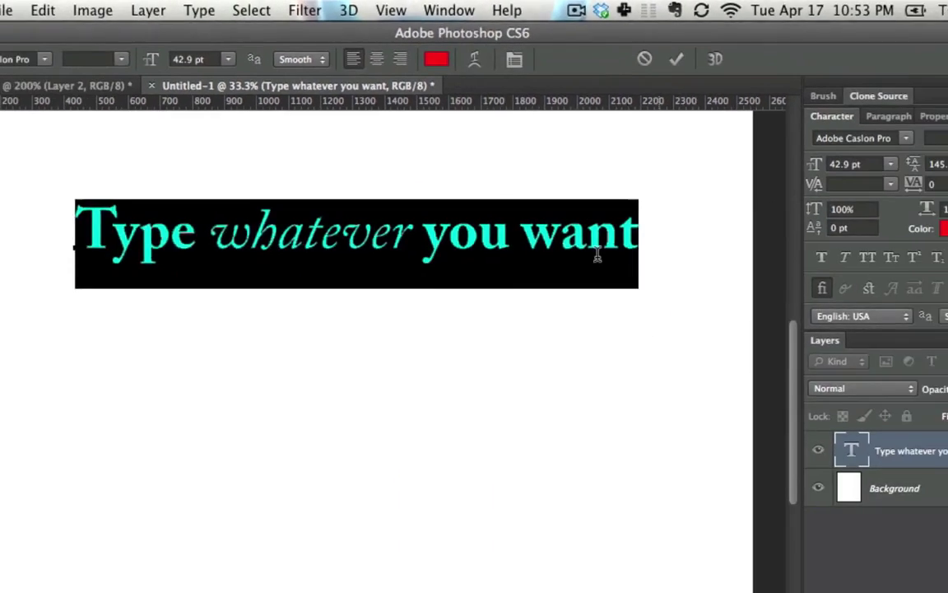
Try All Caps on the whole text line and turn it off again.
{"action": "triple_click", "coordinate": [482, 233]}
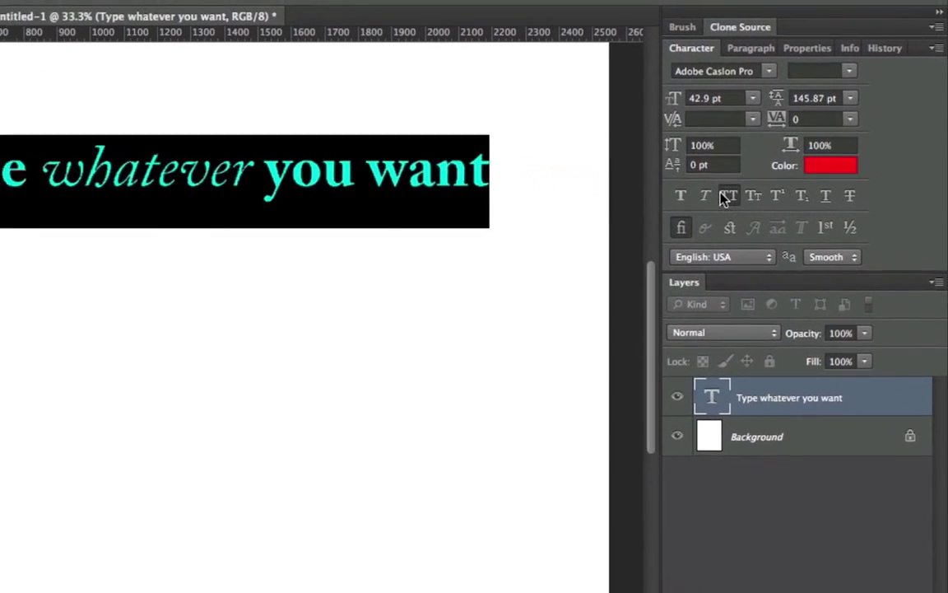
{"action": "left_click", "coordinate": [785, 200]}
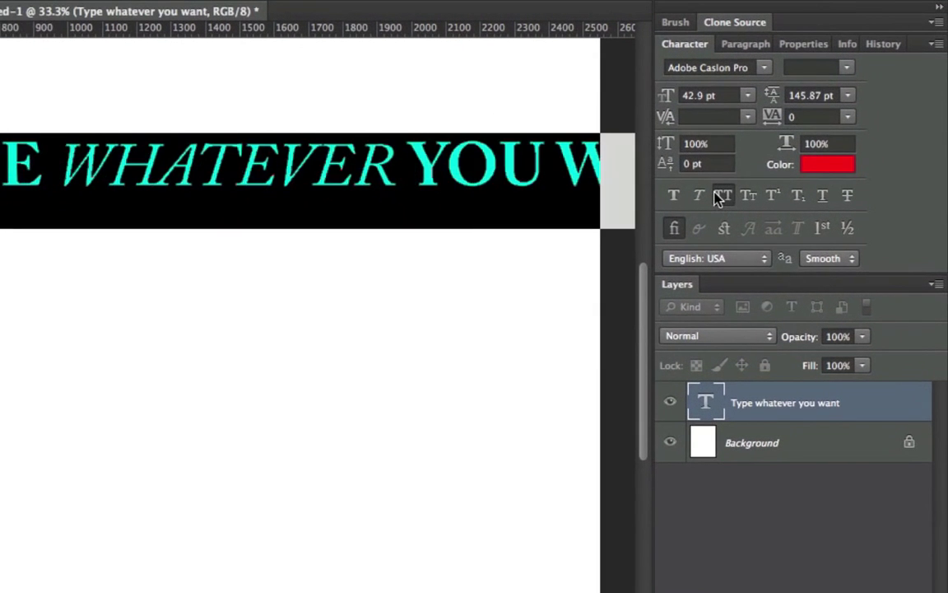
{"action": "left_click", "coordinate": [783, 199]}
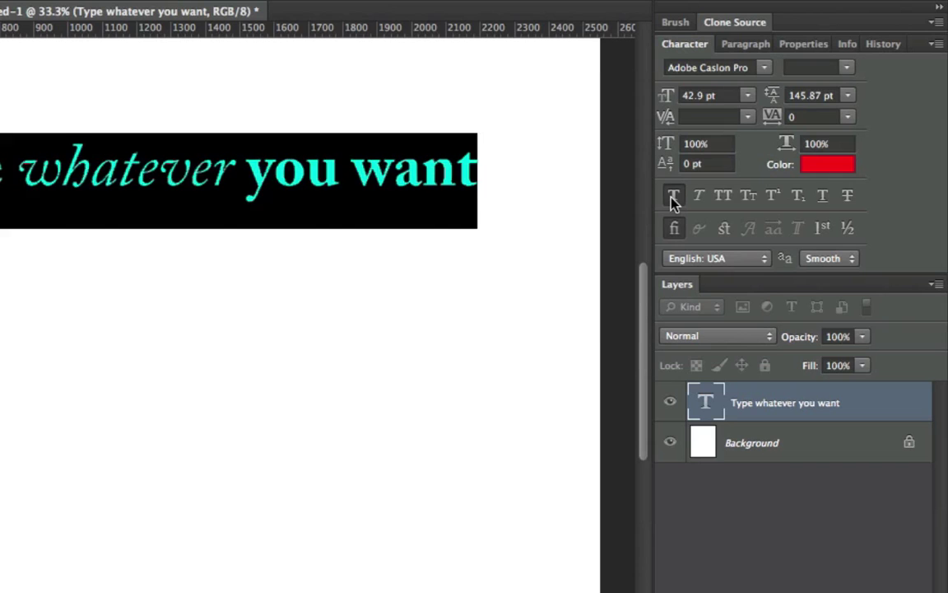
Examine the font styles available for Adobe Caslon Pro without applying one to the text.
{"action": "left_click", "coordinate": [846, 69]}
{"action": "left_click", "coordinate": [843, 57]}
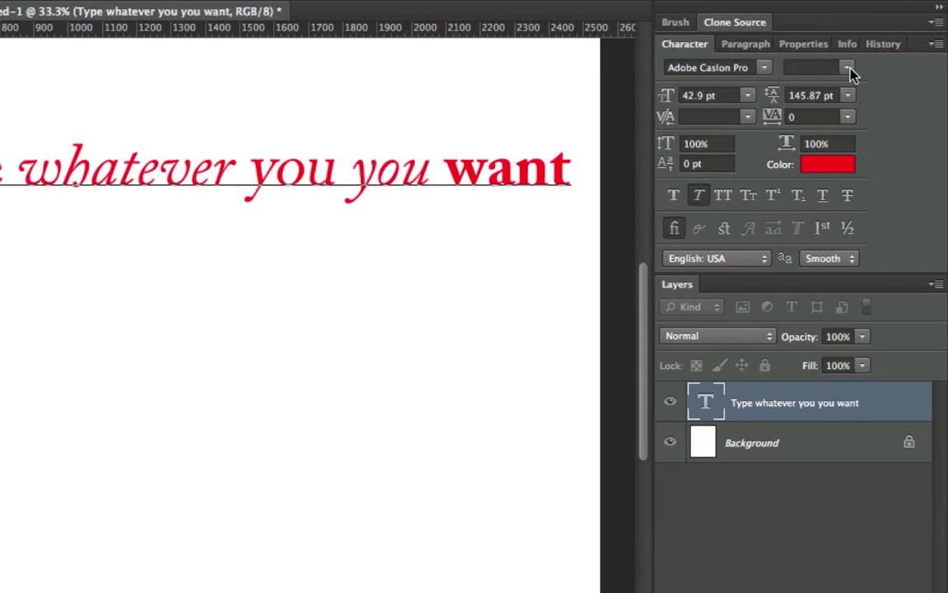
{"action": "left_click", "coordinate": [848, 69]}
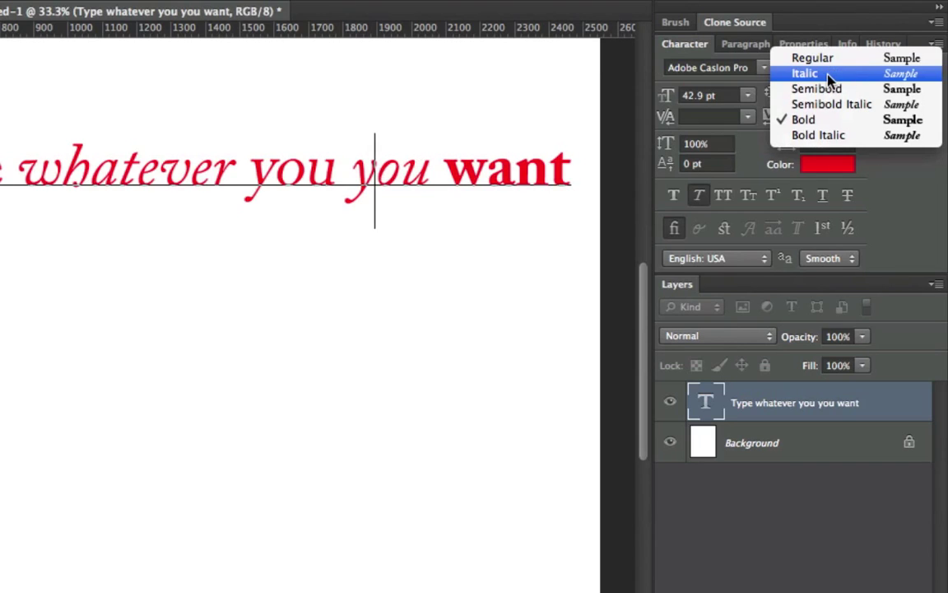
{"action": "left_click", "coordinate": [370, 174]}
{"action": "key", "text": "super+a"}
{"action": "left_click", "coordinate": [399, 170]}
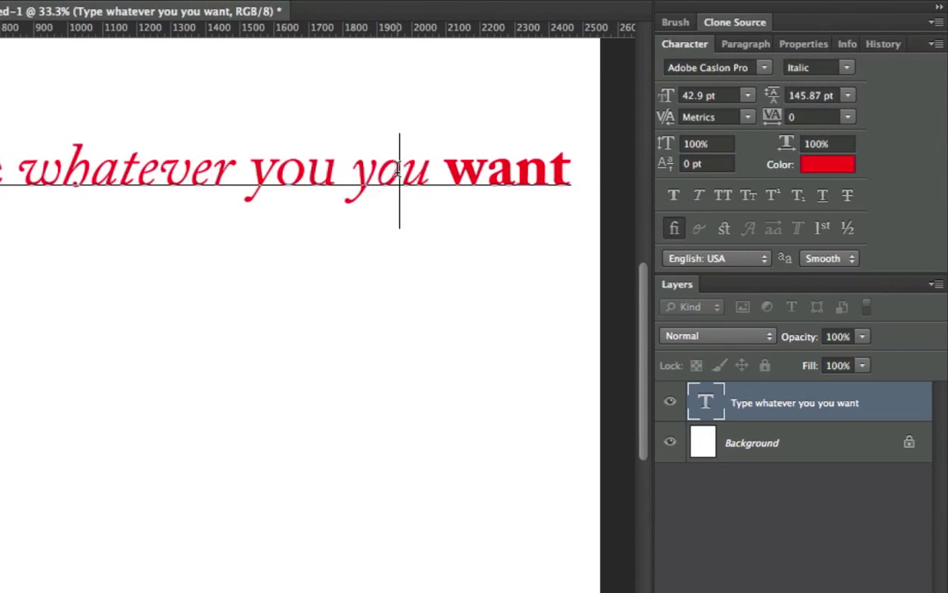
Delete both words "you" from the text line and retype a single "you" before "want".
{"action": "double_click", "coordinate": [288, 165]}
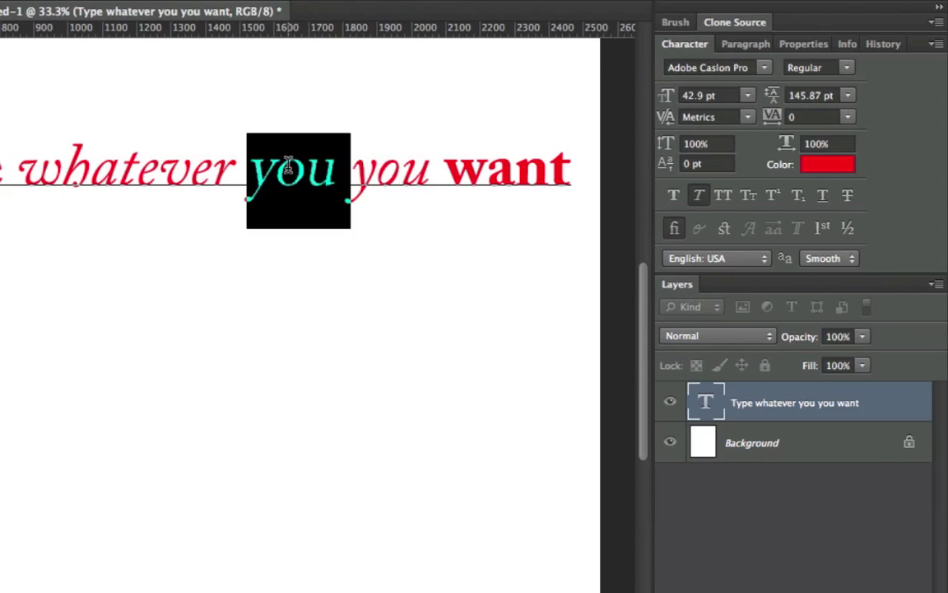
{"action": "key", "text": "BackSpace"}
{"action": "double_click", "coordinate": [288, 164]}
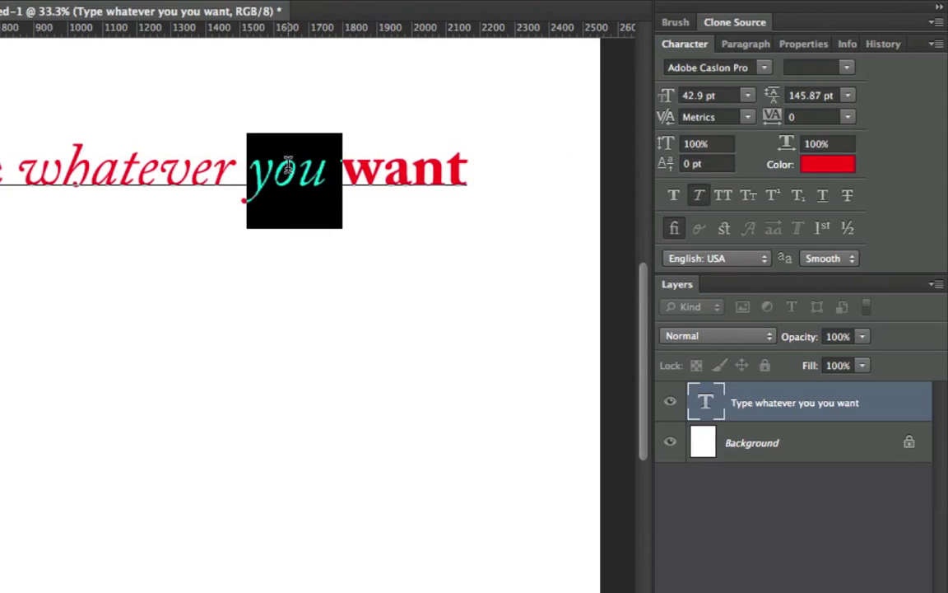
{"action": "key", "text": "BackSpace"}
{"action": "type", "text": "you"}
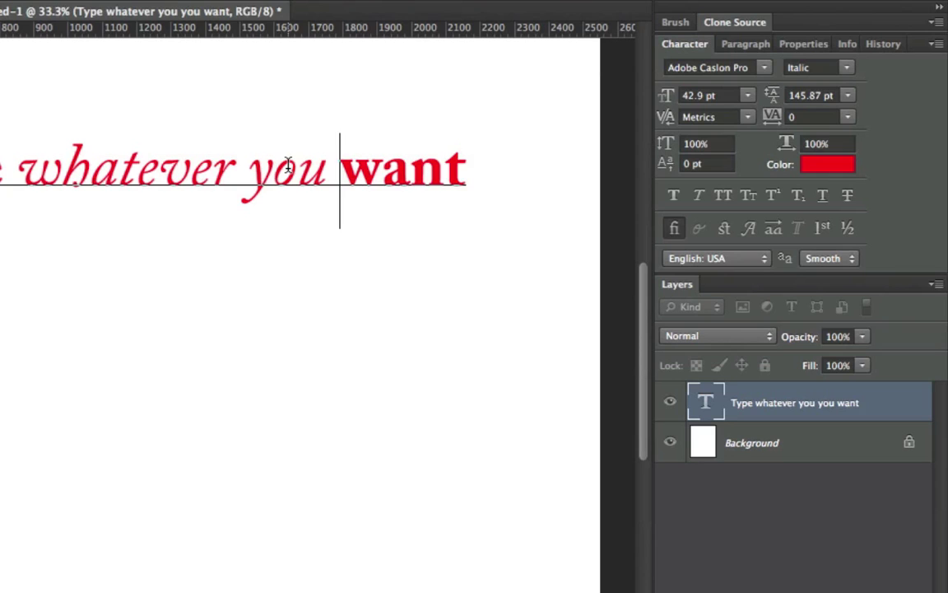
Set the retyped word "you" to the Regular font style.
{"action": "key", "text": "shift+Left"}
{"action": "key", "text": "shift+Left"}
{"action": "key", "text": "shift+Left"}
{"action": "key", "text": "shift+Left"}
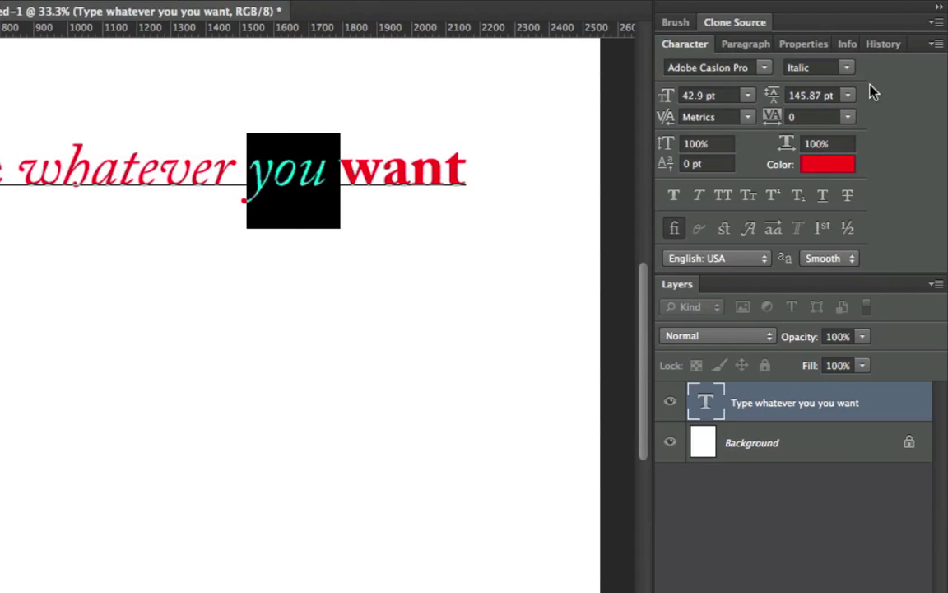
{"action": "left_click", "coordinate": [847, 69]}
{"action": "left_click", "coordinate": [852, 63]}
{"action": "left_click", "coordinate": [354, 164]}
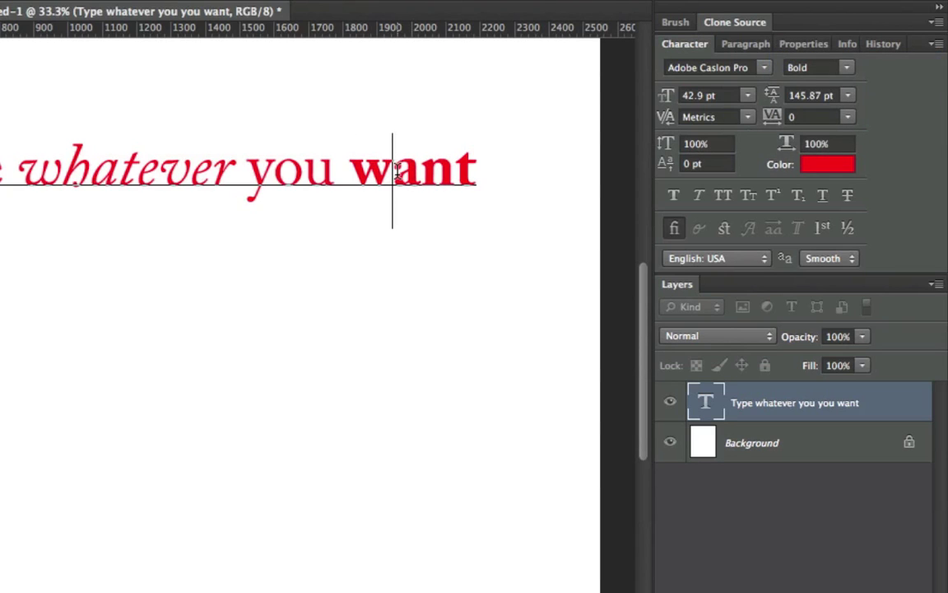
Set the word "you" to the Bold font style and commit the text line.
{"action": "double_click", "coordinate": [294, 165]}
{"action": "left_click", "coordinate": [846, 67]}
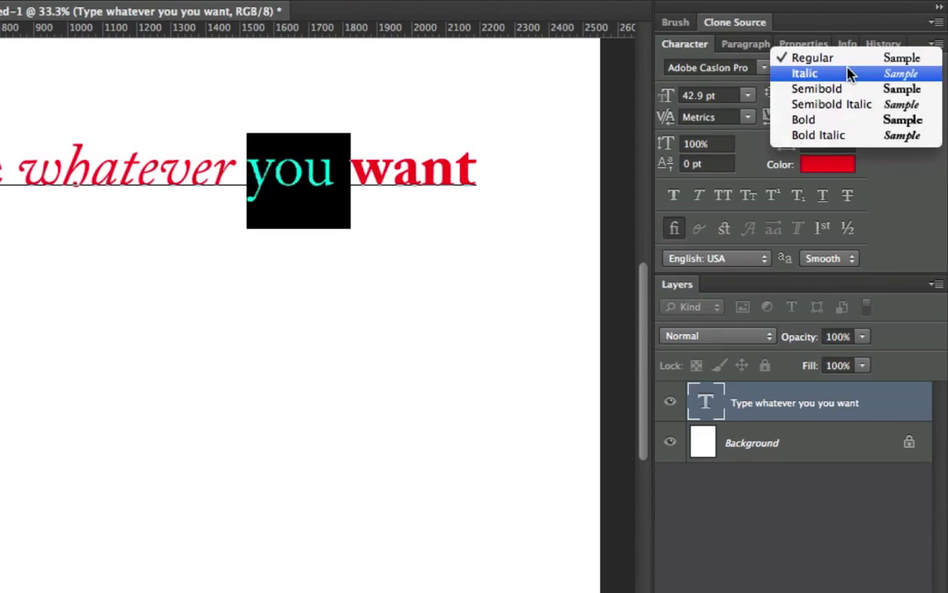
{"action": "left_click", "coordinate": [451, 184]}
{"action": "left_click", "coordinate": [423, 172]}
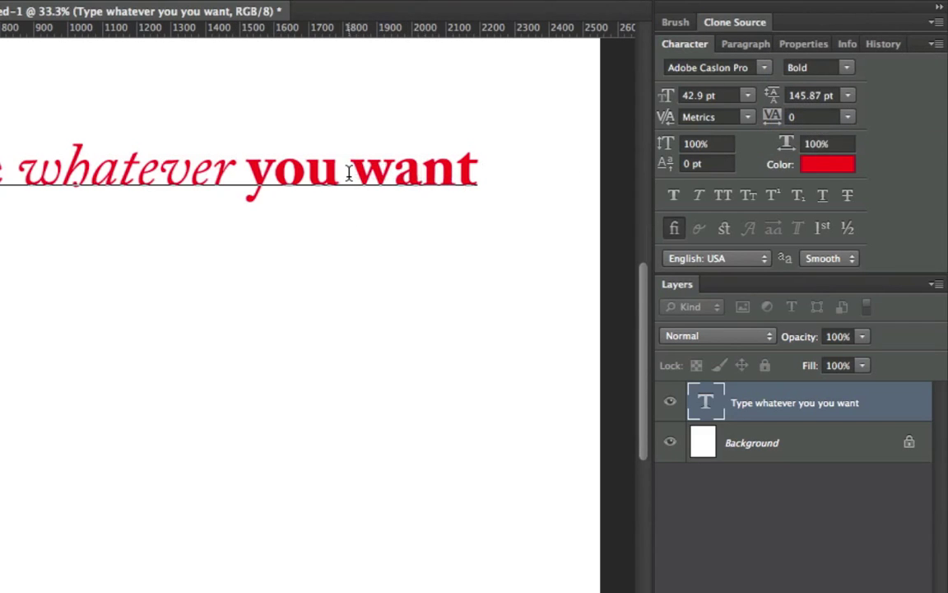
{"action": "key", "text": "ctrl+Return"}
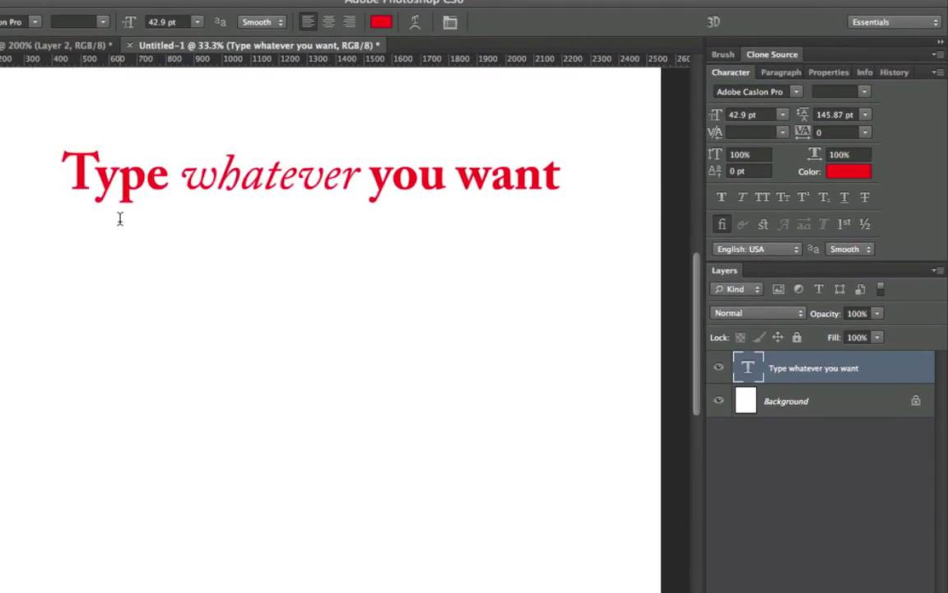
Draw a paragraph text box below the headline and enter "now it will always fit in this box no matter what" in it.
{"action": "left_click_drag", "start_coordinate": [225, 217], "coordinate": [277, 251]}
{"action": "key", "text": "super+Return"}
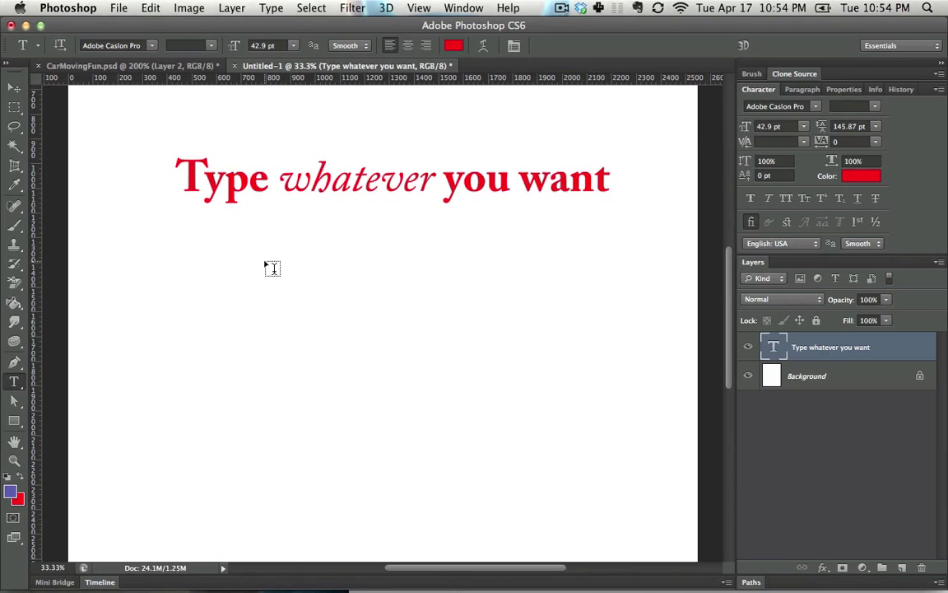
{"action": "left_click_drag", "start_coordinate": [253, 252], "coordinate": [522, 428]}
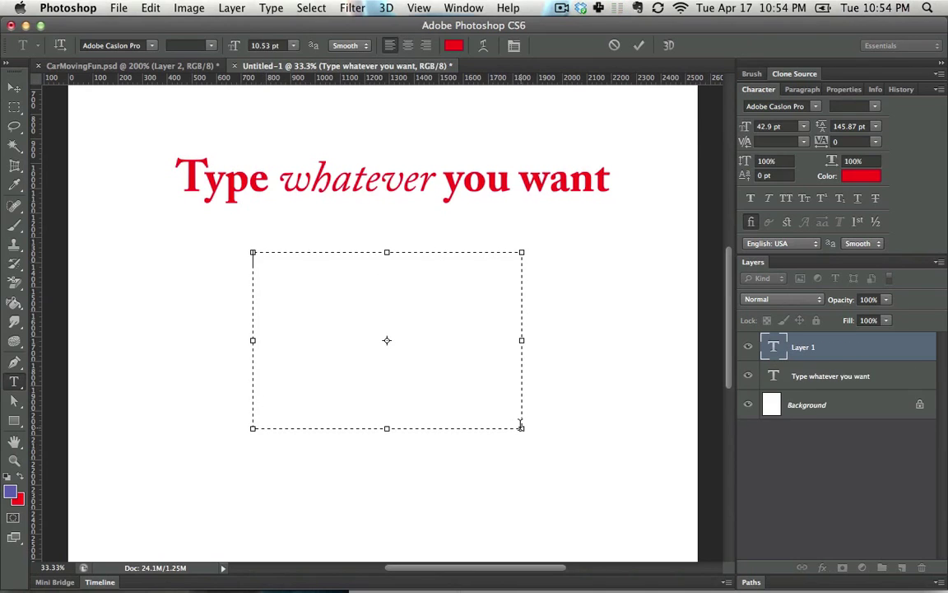
{"action": "type", "text": "now it will always fit i"}
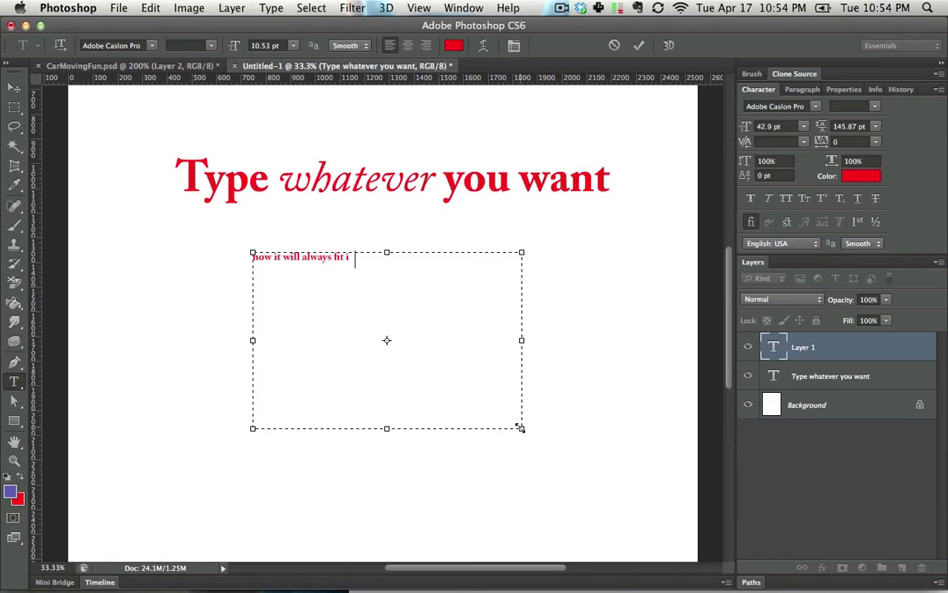
{"action": "type", "text": "n this box no matter what"}
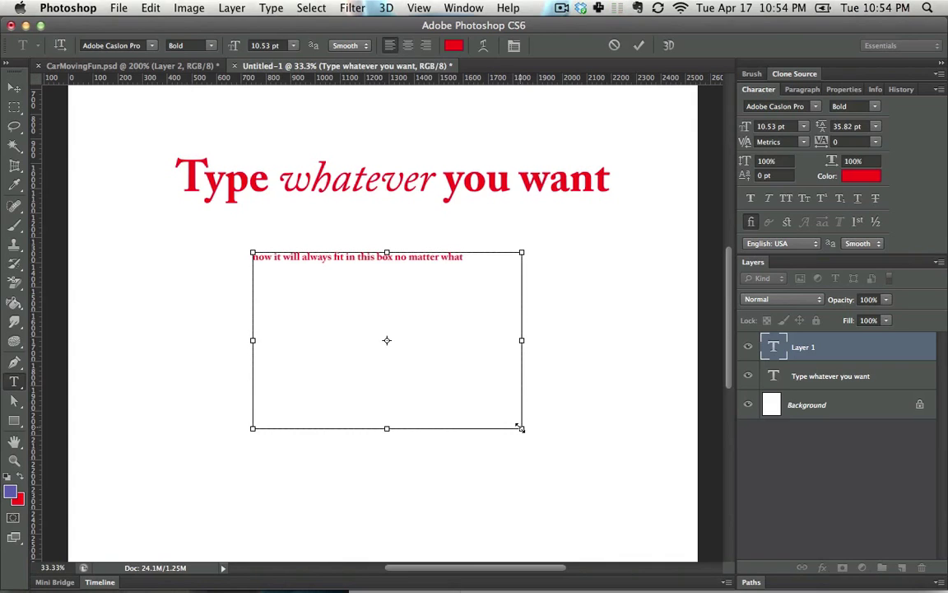
Copy the sentence in the paragraph box and paste it six times after itself to fill the box.
{"action": "key", "text": "super+a"}
{"action": "key", "text": "Right"}
{"action": "key", "text": "super+v"}
{"action": "key", "text": "super+v"}
{"action": "key", "text": "super+v"}
{"action": "key", "text": "super+v"}
{"action": "key", "text": "super+v"}
{"action": "key", "text": "super+v"}
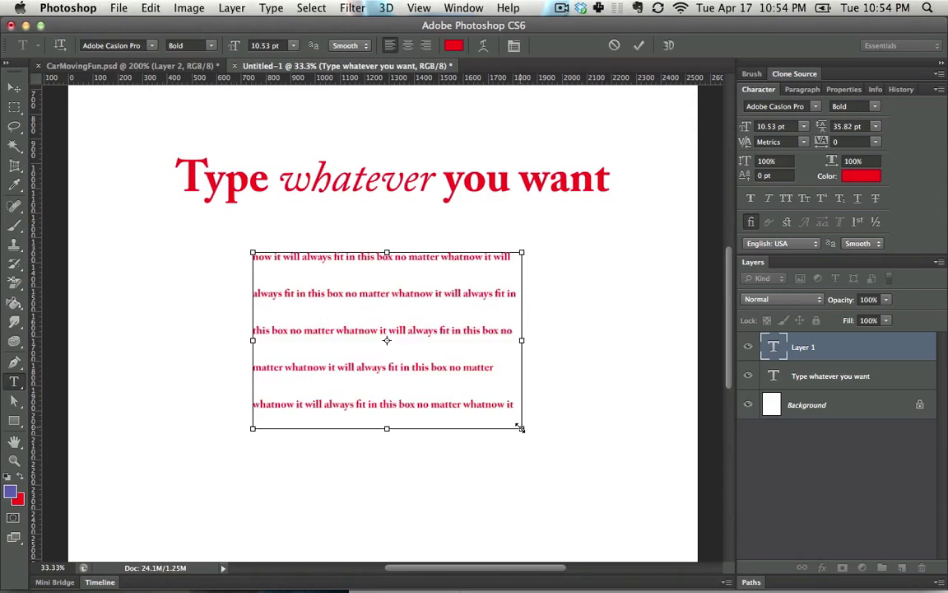
Select all text in the paragraph box and tighten its leading to 18.01 pt.
{"action": "key", "text": "super+a"}
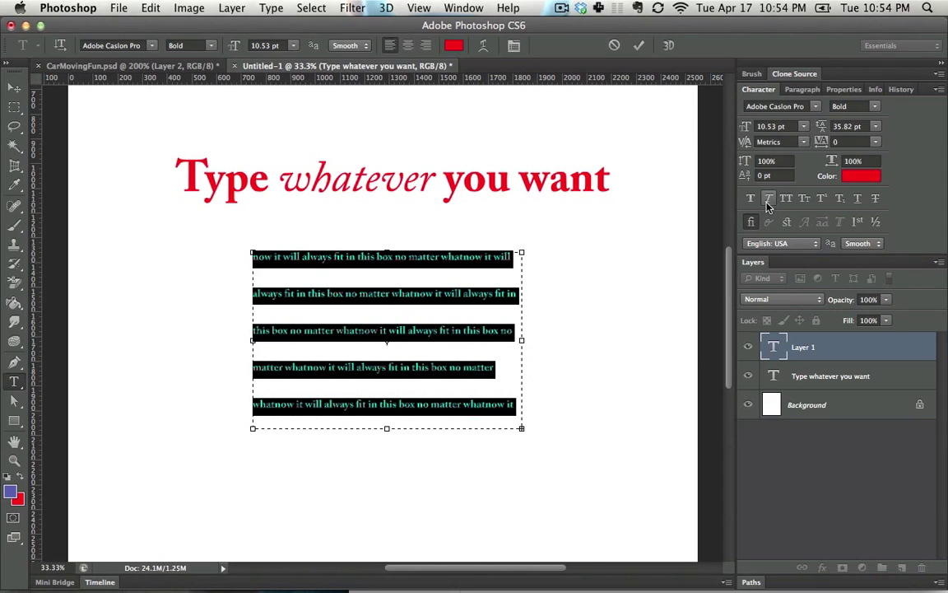
{"action": "key", "text": "alt+Up"}
{"action": "key", "text": "alt+Up"}
{"action": "key", "text": "alt+Up"}
{"action": "key", "text": "alt+Up"}
{"action": "key", "text": "alt+Up"}
{"action": "key", "text": "alt+Up"}
{"action": "key", "text": "alt+Up"}
{"action": "key", "text": "alt+Up"}
{"action": "key", "text": "alt+Up"}
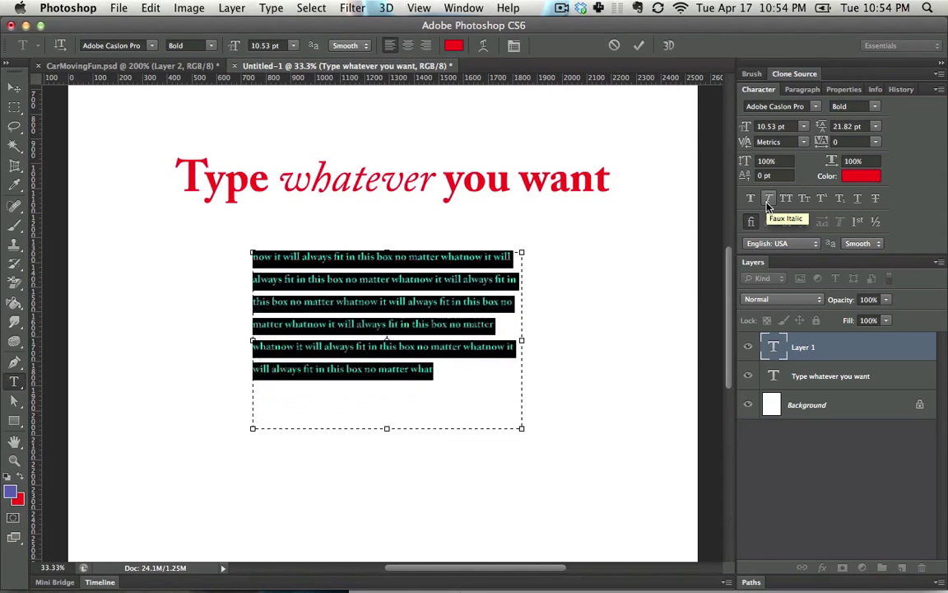
{"action": "key", "text": "alt+Down"}
{"action": "key", "text": "alt+Up"}
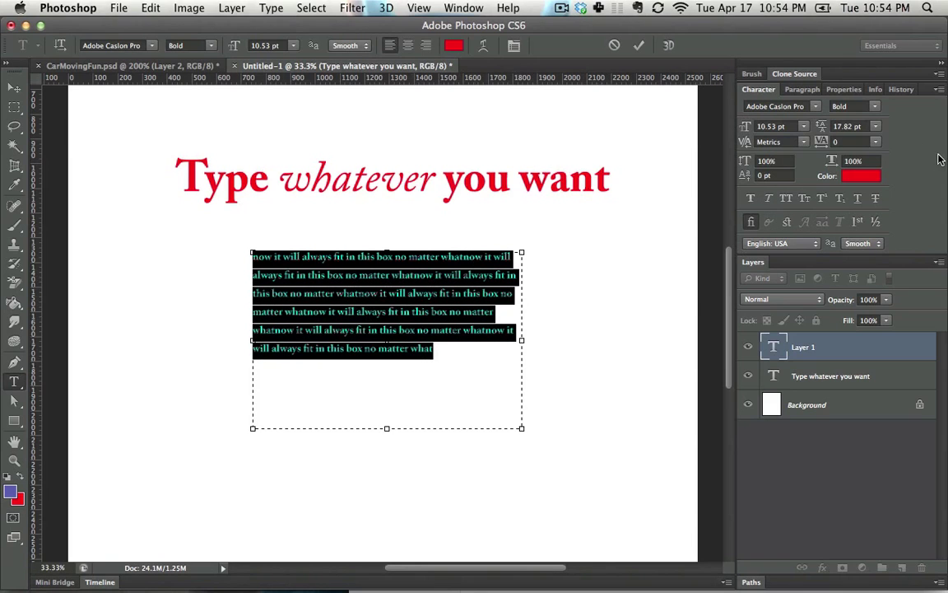
{"action": "left_click_drag", "start_coordinate": [824, 132], "coordinate": [822, 134]}
Hide the selection highlight, paste more copies of the sentence until the paragraph box is full, and commit the text.
{"action": "key", "text": "super+h"}
{"action": "key", "text": "ctrl+v"}
{"action": "key", "text": "ctrl+v"}
{"action": "key", "text": "ctrl+v"}
{"action": "key", "text": "ctrl+v"}
{"action": "key", "text": "ctrl+v"}
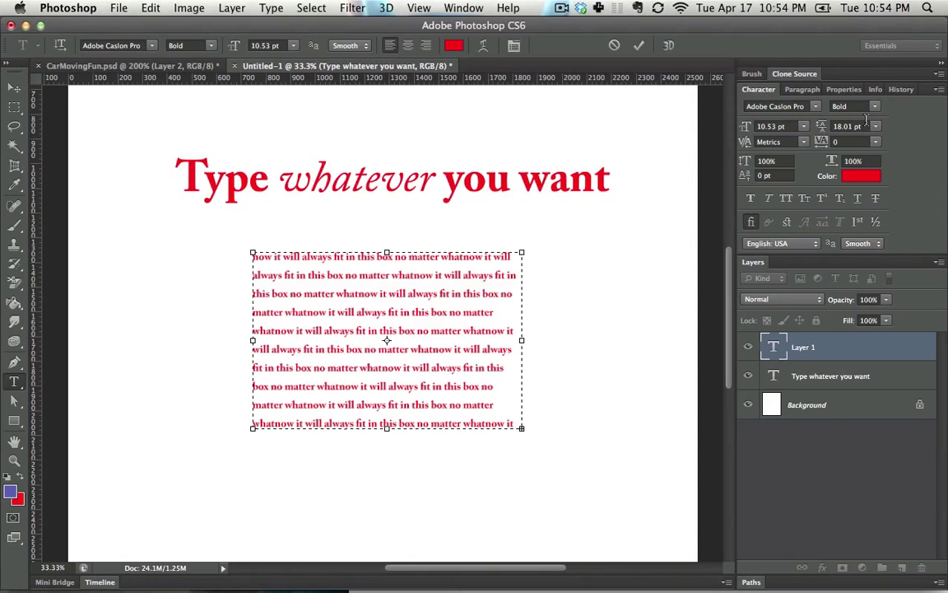
{"action": "left_click", "coordinate": [552, 288]}
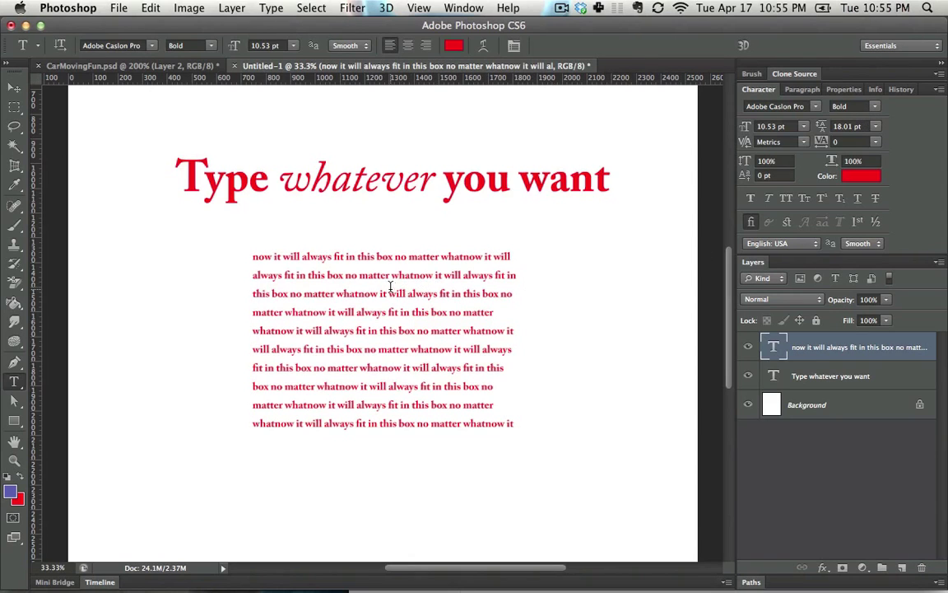
Move the paragraph block up directly beneath the headline, lining up its right edge with the end of "want".
{"action": "left_click", "coordinate": [13, 89]}
{"action": "left_click_drag", "start_coordinate": [364, 313], "coordinate": [453, 282]}
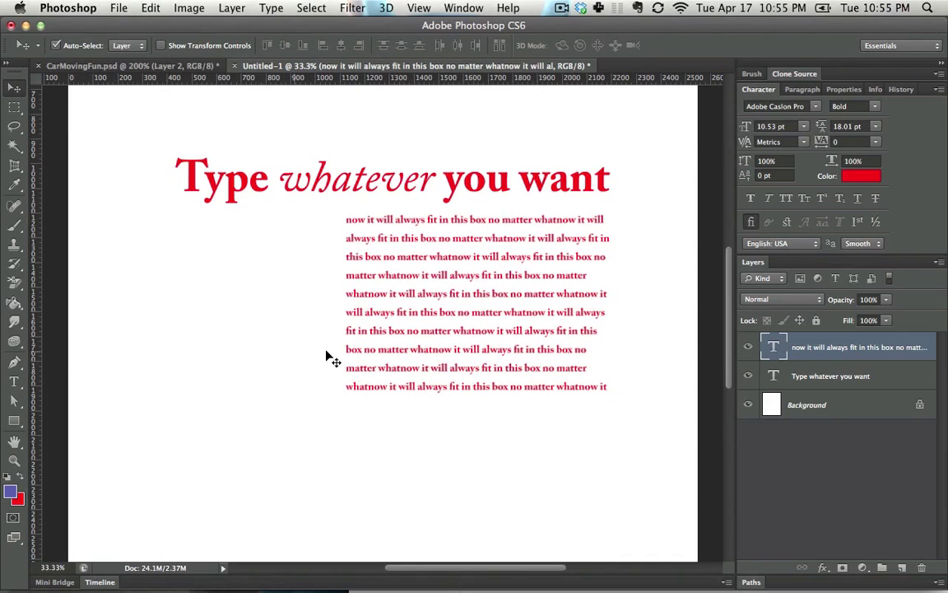
Justify all the paragraph text with the last line left-aligned, turn off hyphenation, and commit the text.
{"action": "key", "text": "t"}
{"action": "left_click", "coordinate": [461, 330]}
{"action": "key", "text": "super+a"}
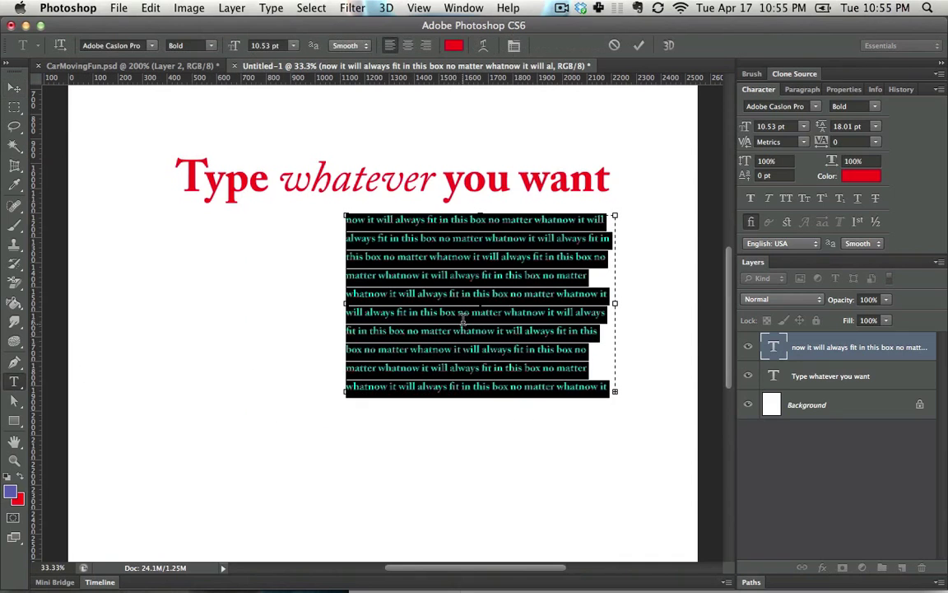
{"action": "left_click", "coordinate": [462, 8]}
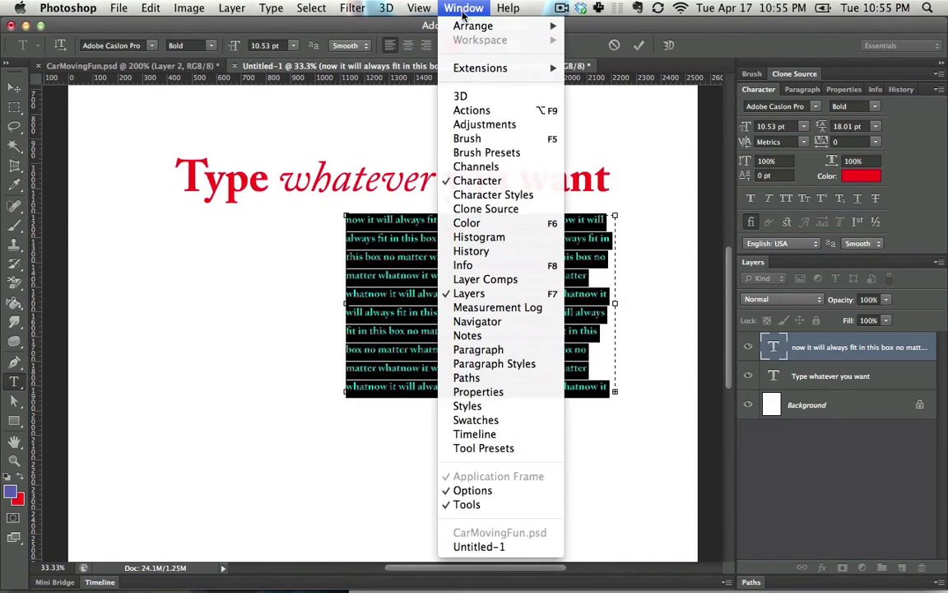
{"action": "left_click", "coordinate": [517, 352]}
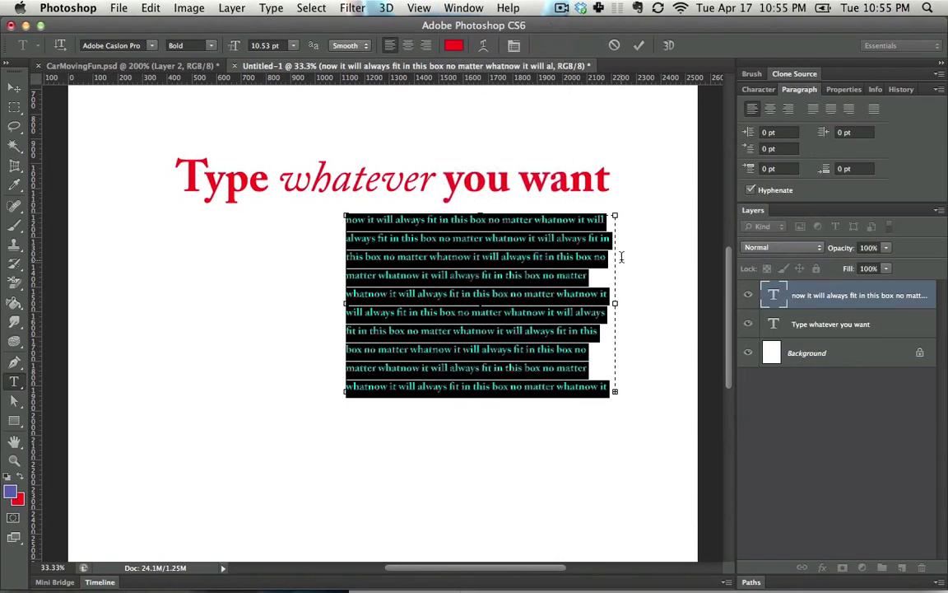
{"action": "left_click", "coordinate": [811, 110]}
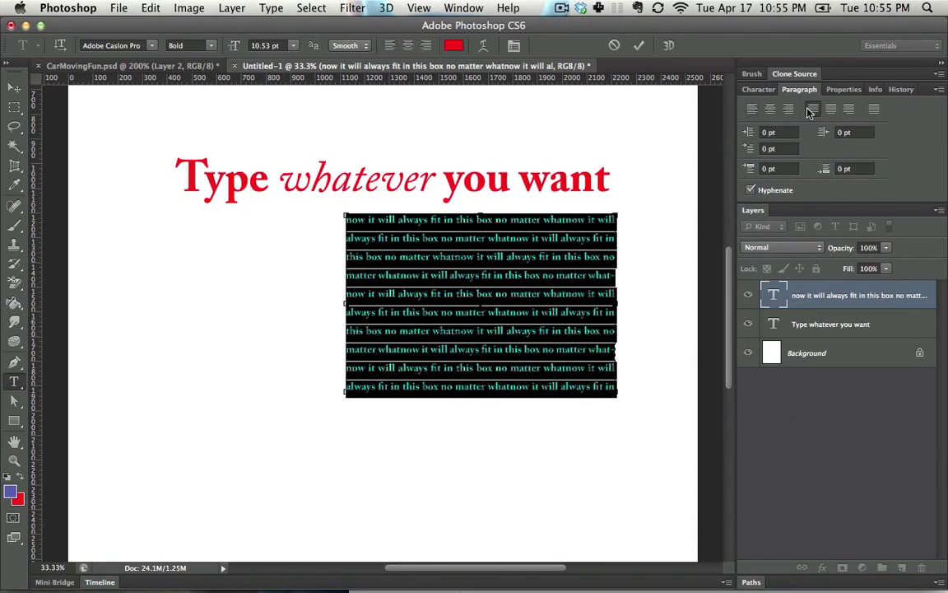
{"action": "left_click", "coordinate": [751, 191]}
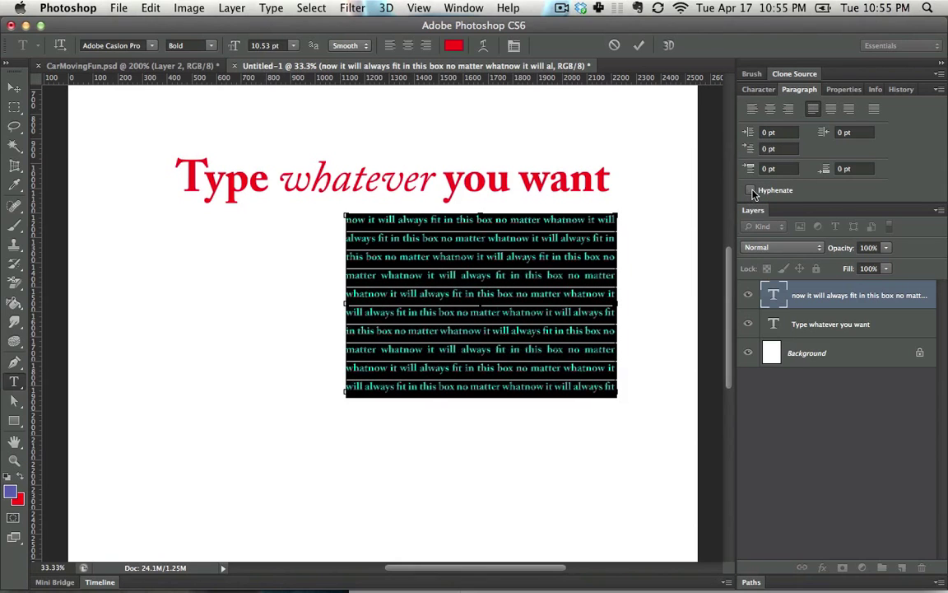
{"action": "key", "text": "super+Return"}
{"action": "left_click", "coordinate": [14, 88]}
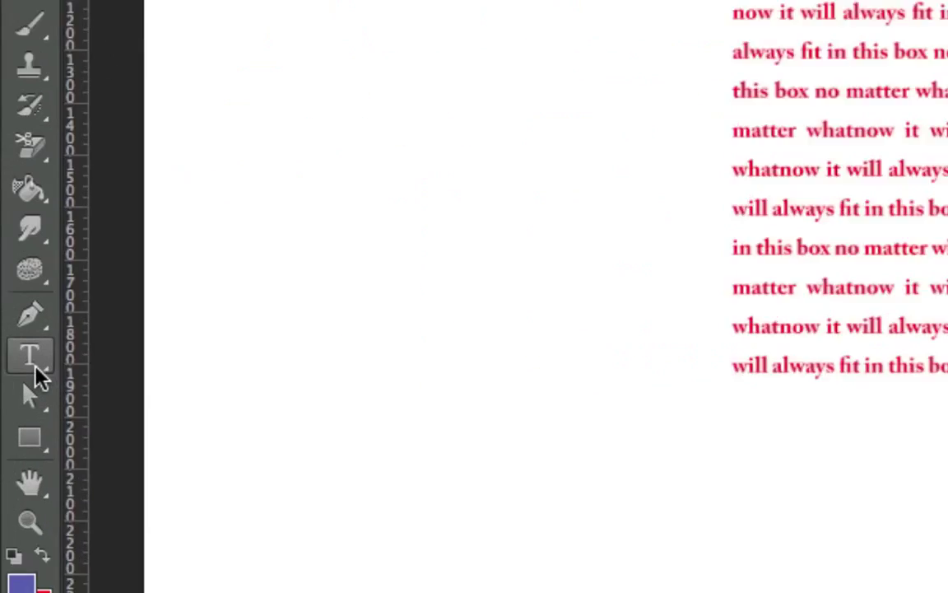
Create a vertical text line reading "This is vertical" in the empty area beside the paragraph with the Vertical Type tool.
{"action": "left_click", "coordinate": [14, 382]}
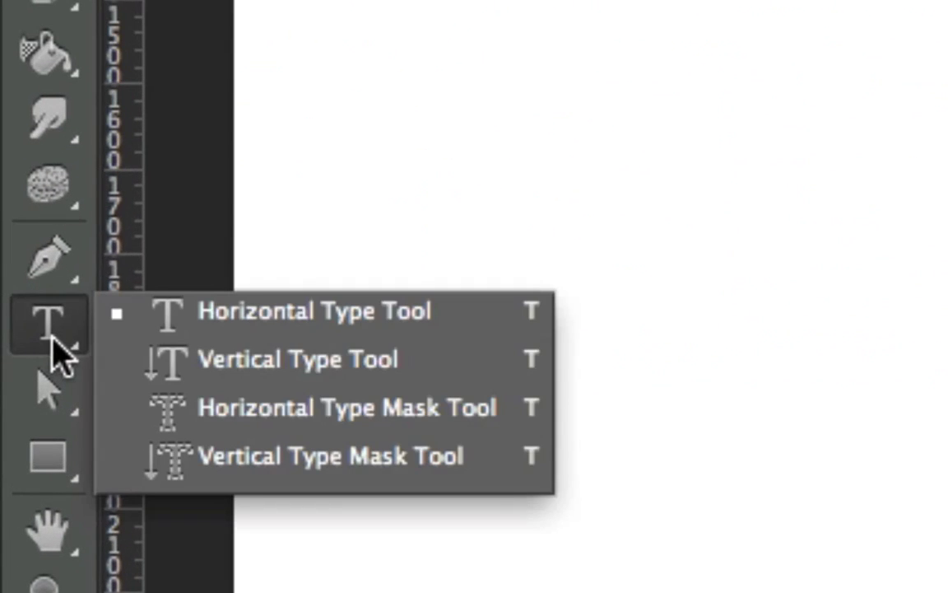
{"action": "left_click", "coordinate": [304, 359]}
{"action": "left_click", "coordinate": [198, 269]}
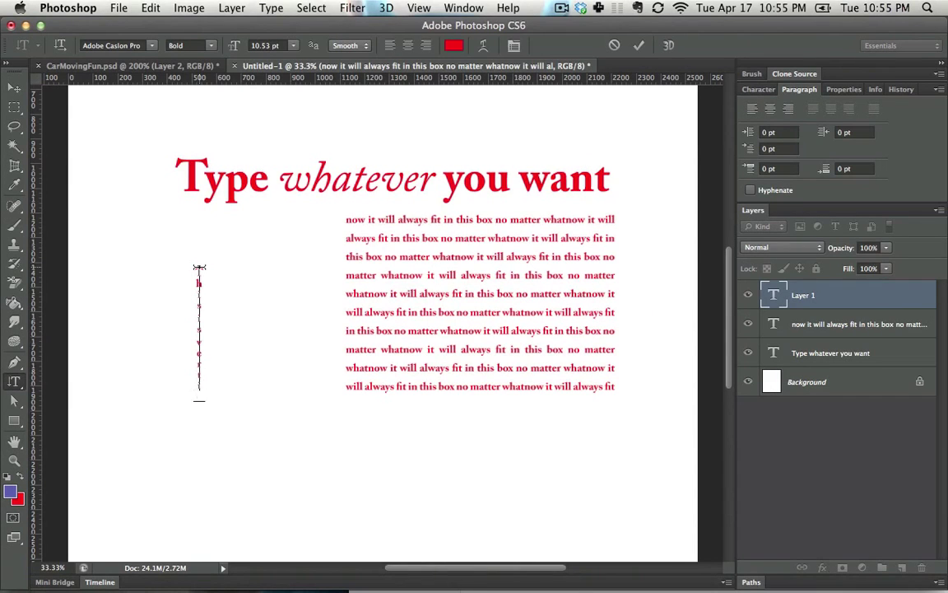
{"action": "key", "text": "super+Return"}
Scale the vertical text up to about 160% and move it to the left of the headline.
{"action": "key", "text": "super+t"}
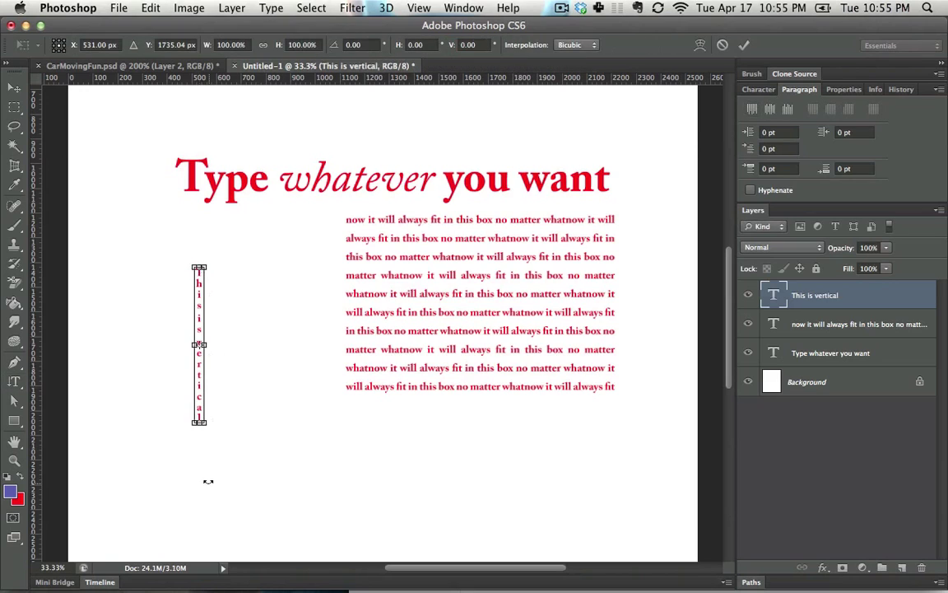
{"action": "left_click_drag", "start_coordinate": [204, 423], "coordinate": [289, 511]}
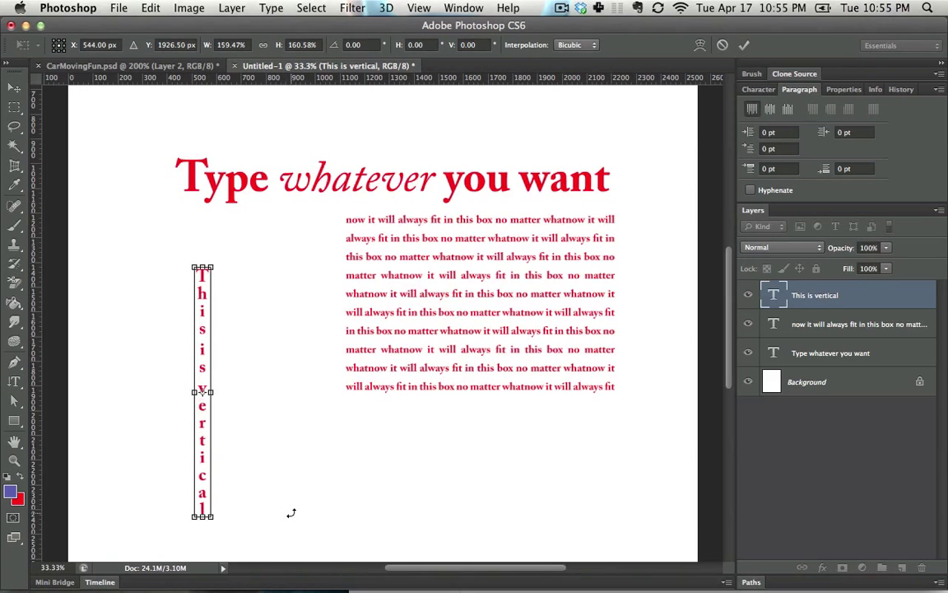
{"action": "key", "text": "Return"}
{"action": "left_click", "coordinate": [14, 87]}
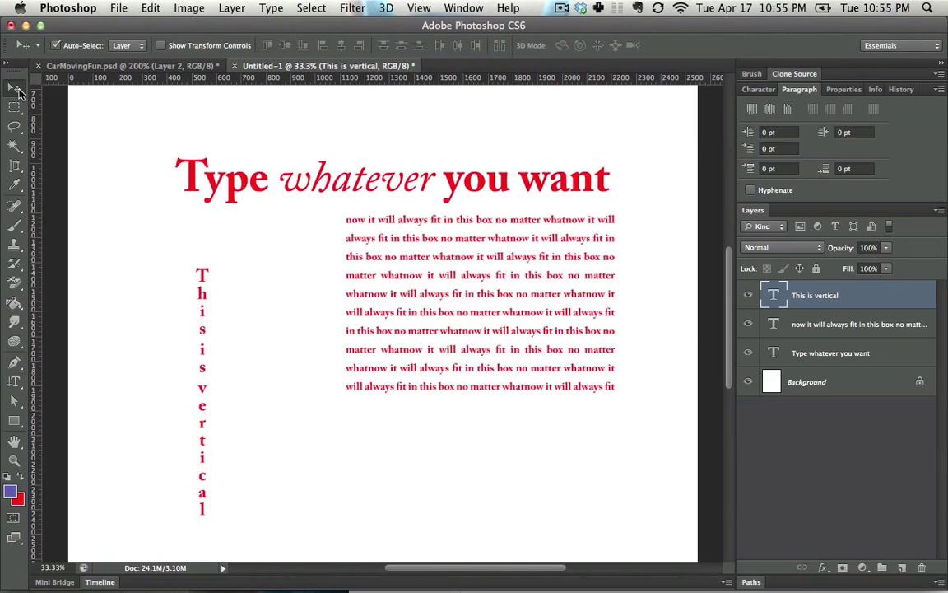
{"action": "left_click_drag", "start_coordinate": [199, 277], "coordinate": [123, 150]}
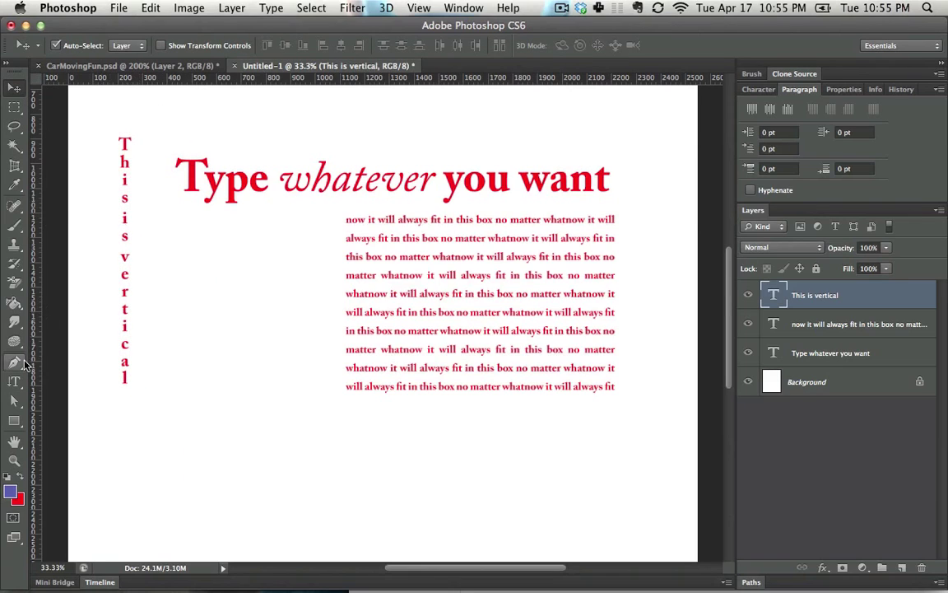
Make a text-shaped selection reading "Here is selection from text" below the artwork with the Horizontal Type Mask tool.
{"action": "left_click", "coordinate": [16, 381]}
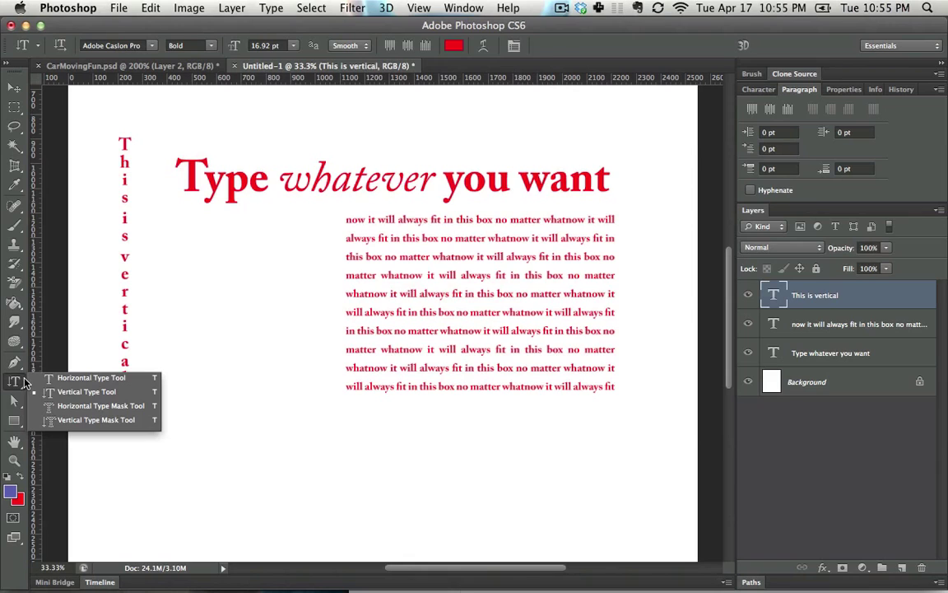
{"action": "left_click", "coordinate": [92, 406]}
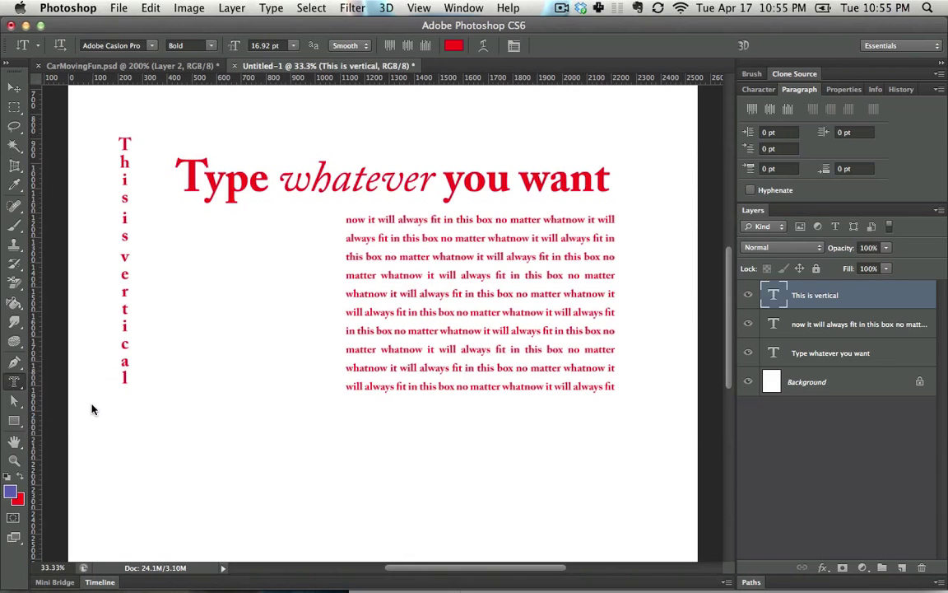
{"action": "left_click", "coordinate": [181, 416]}
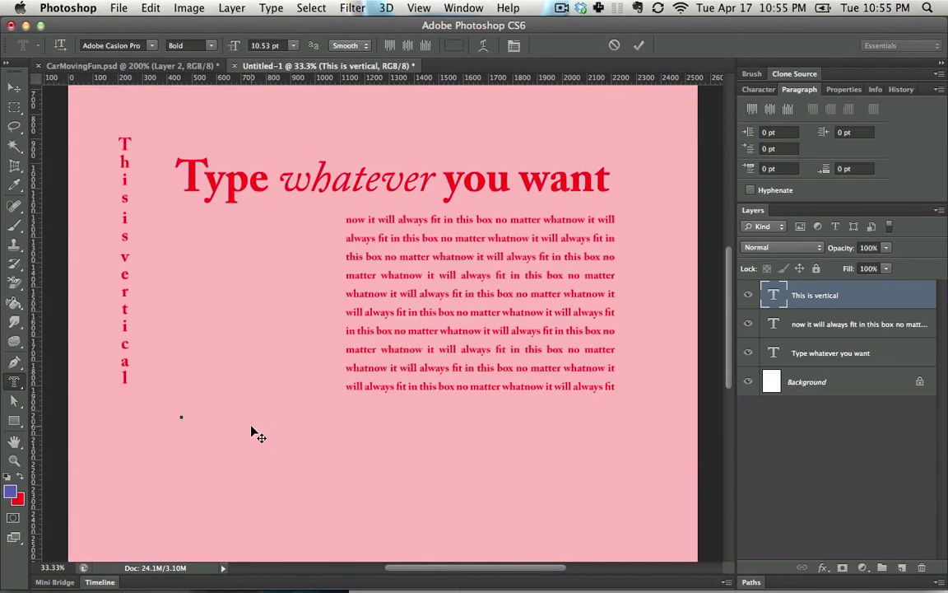
{"action": "type", "text": "Here is selection from text"}
{"action": "key", "text": "super+Return"}
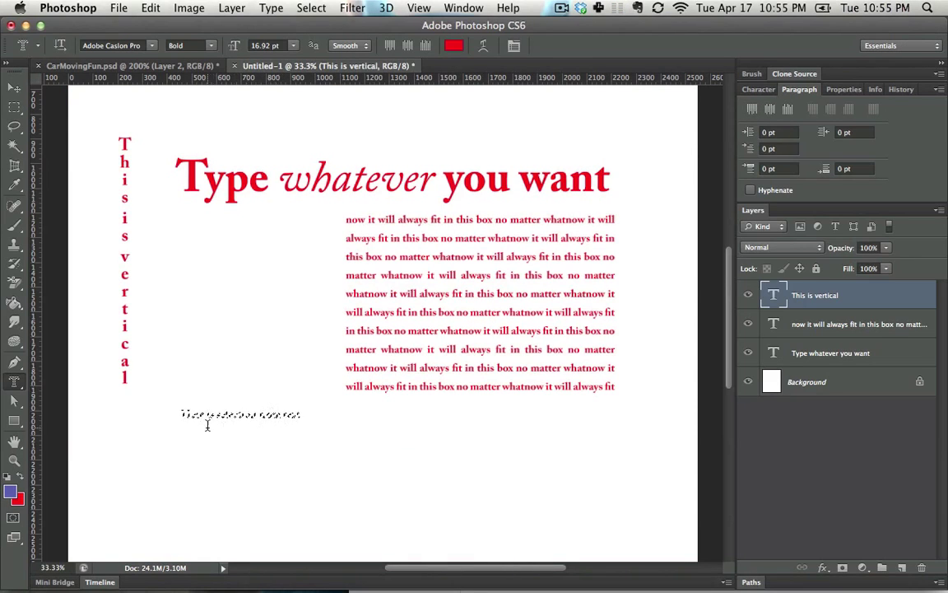
Review the available type tools and deselect the text-shaped selection.
{"action": "left_click", "coordinate": [16, 383]}
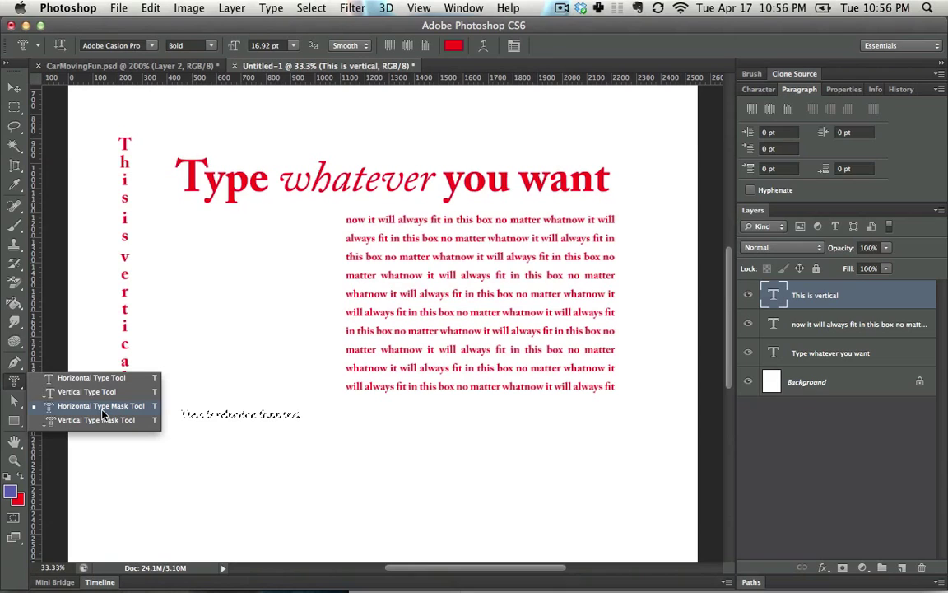
{"action": "left_click", "coordinate": [14, 382]}
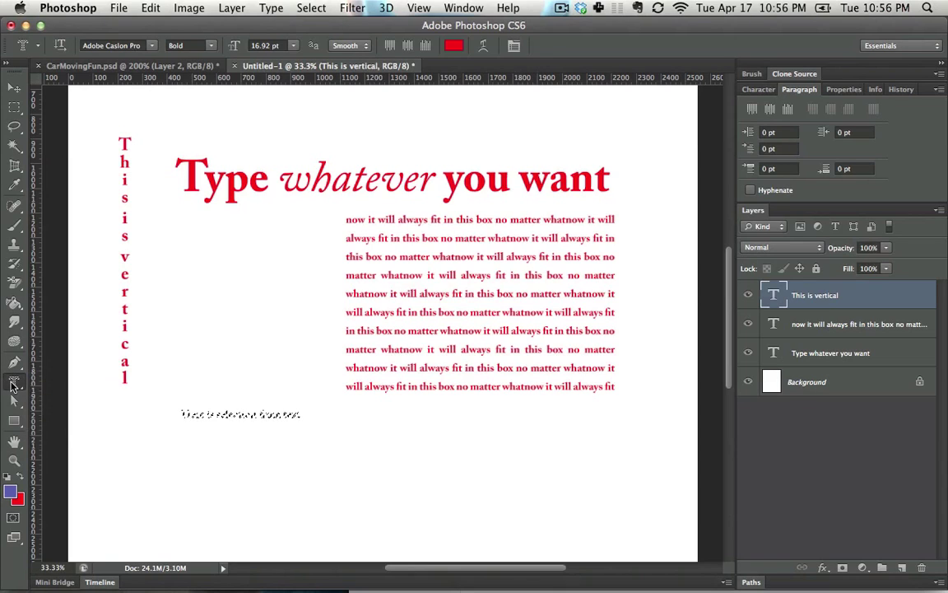
{"action": "left_click", "coordinate": [14, 382]}
{"action": "left_click", "coordinate": [58, 377]}
{"action": "key", "text": "super+d"}
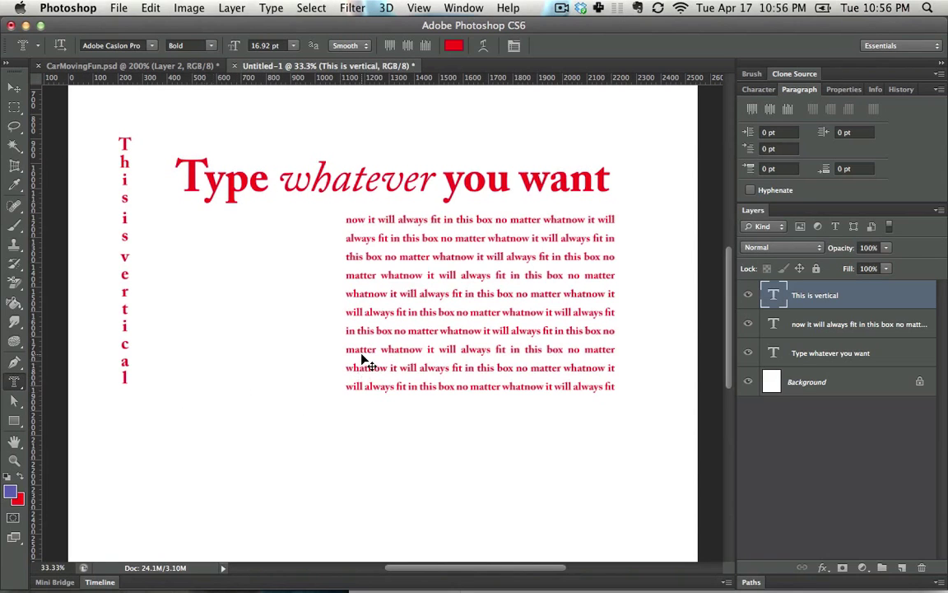
Select the "Type whatever you want" layer and load its letter shapes as a selection.
{"action": "left_click", "coordinate": [789, 358]}
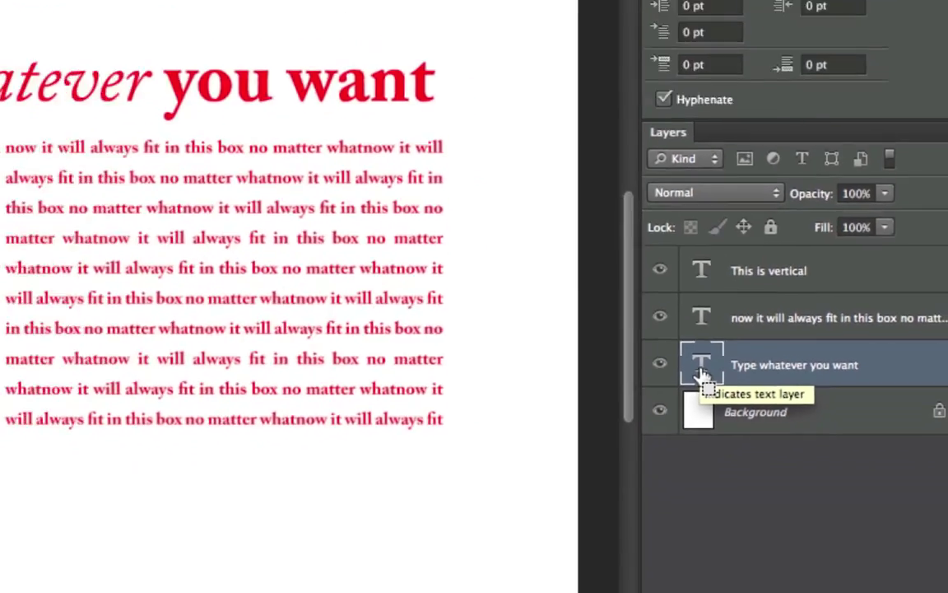
{"action": "left_click", "coordinate": [581, 385], "text": "super"}
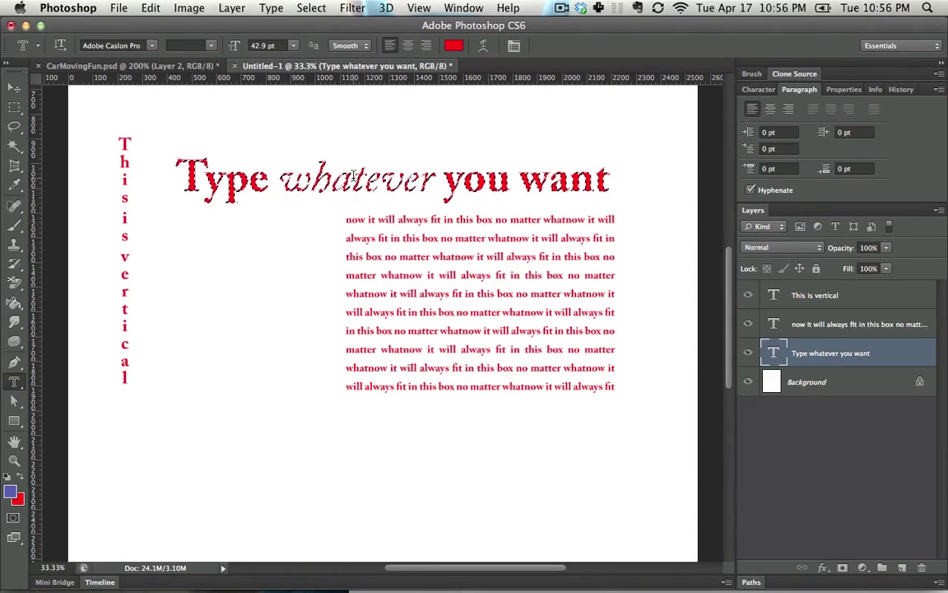